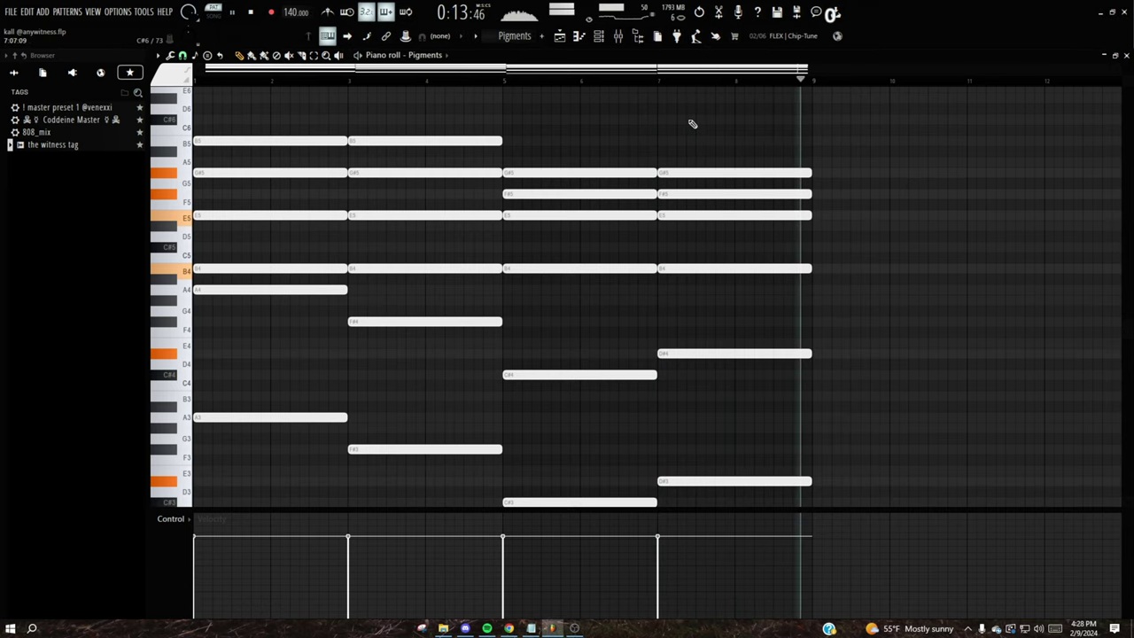
Inspect the chord and bass notes of the Pigments pattern and open the preset list for its sound.
scroll(911, 278, down, 3)
drag(254, 254, 825, 424)
click(359, 304)
drag(299, 264, 767, 452)
click(254, 302)
drag(265, 257, 836, 461)
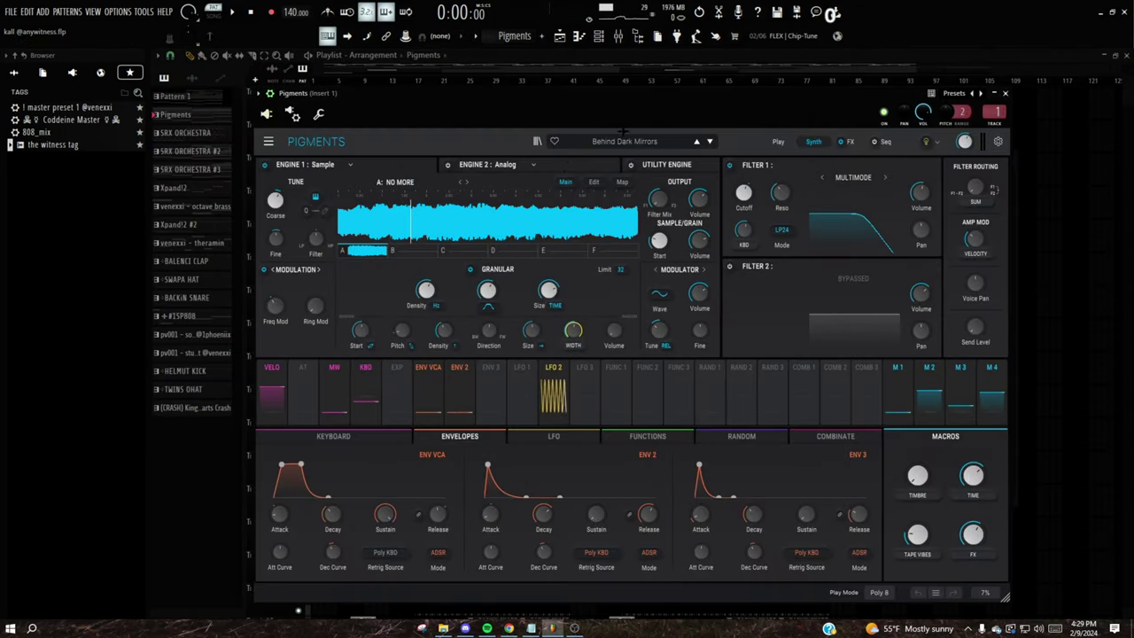
click(626, 141)
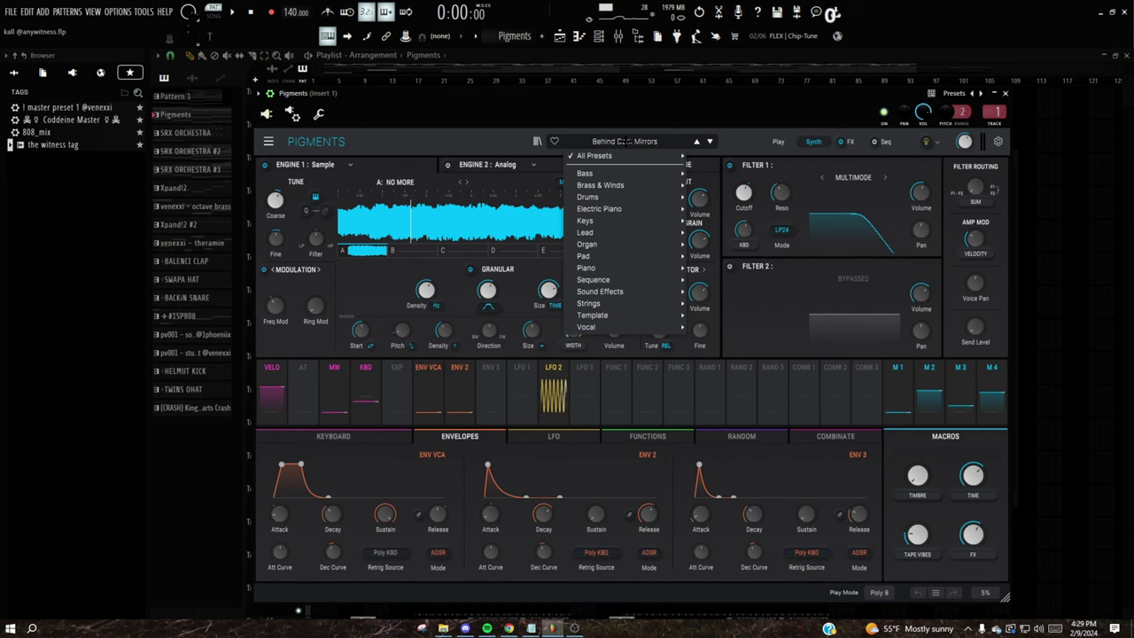
key(F5)
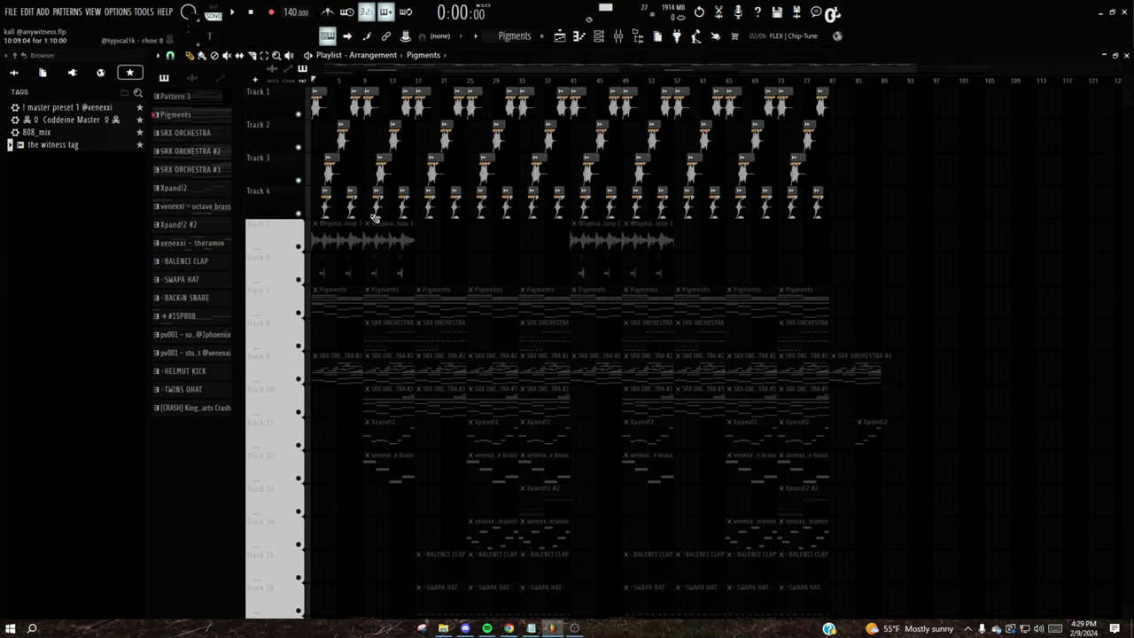
Play back the choir clips on tracks 1 to 4 and inspect the effects on the choir 9 mixer channel.
key(space)
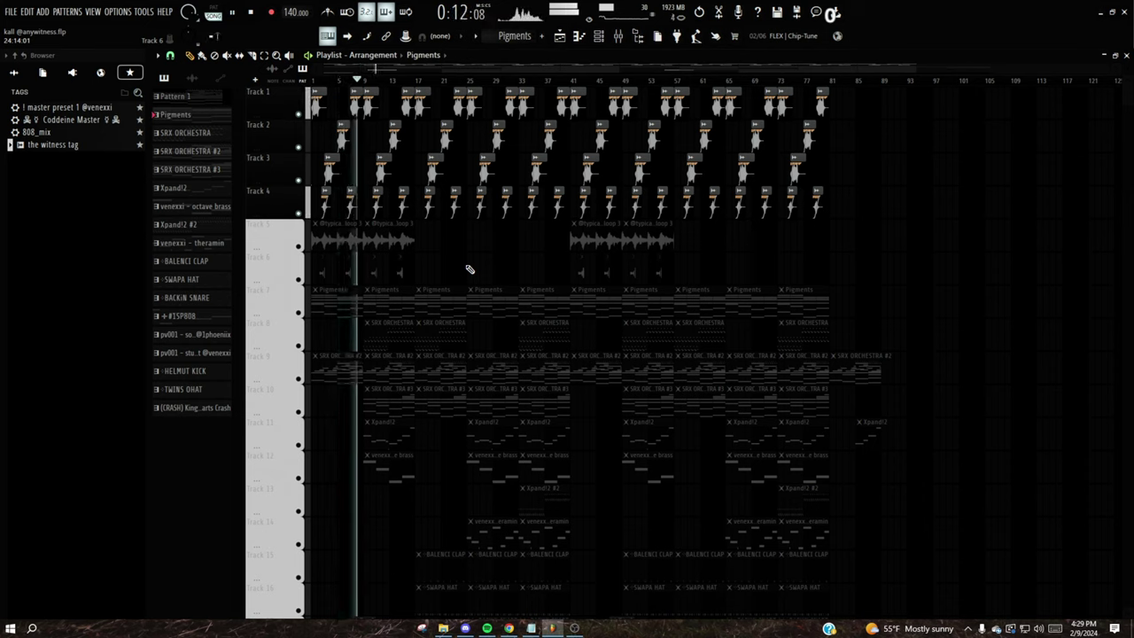
key(space)
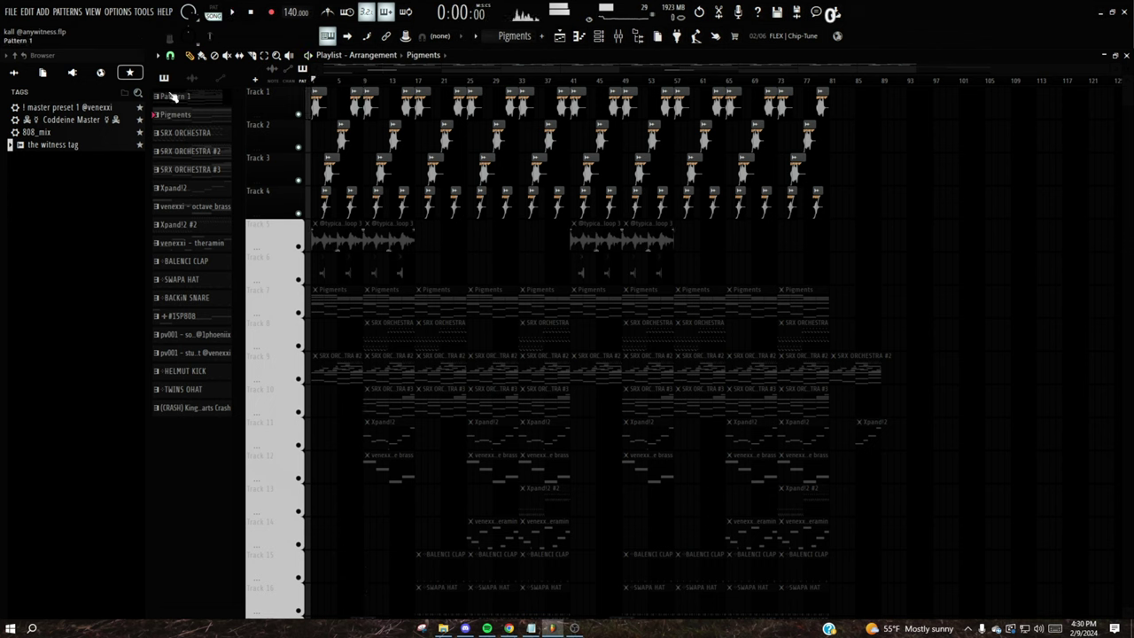
click(395, 274)
key(F9)
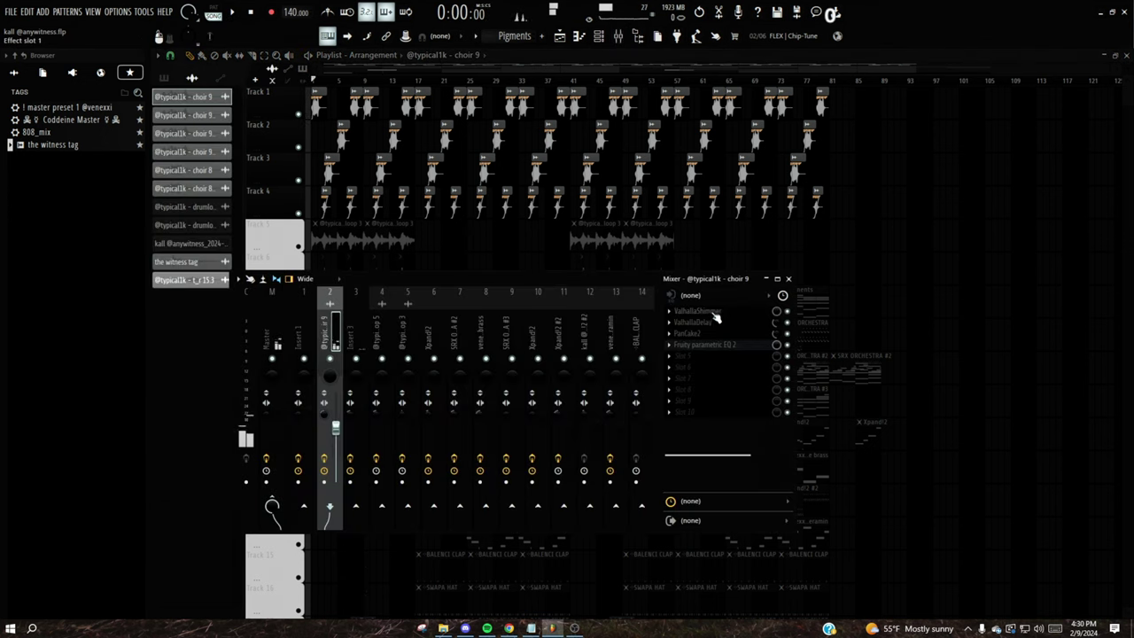
key(space)
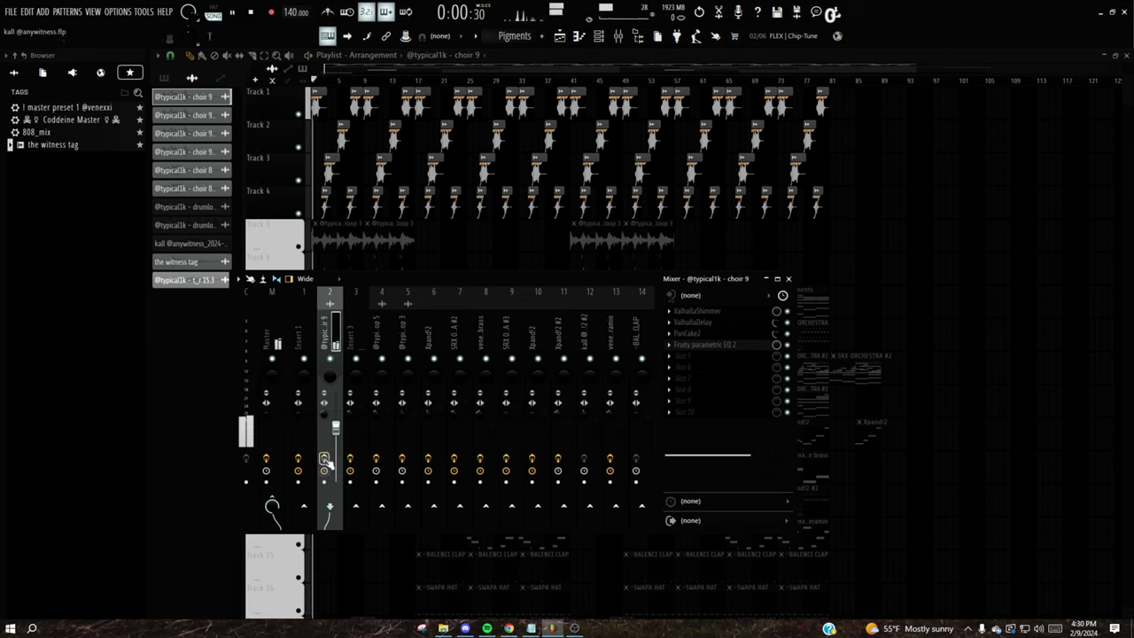
key(space)
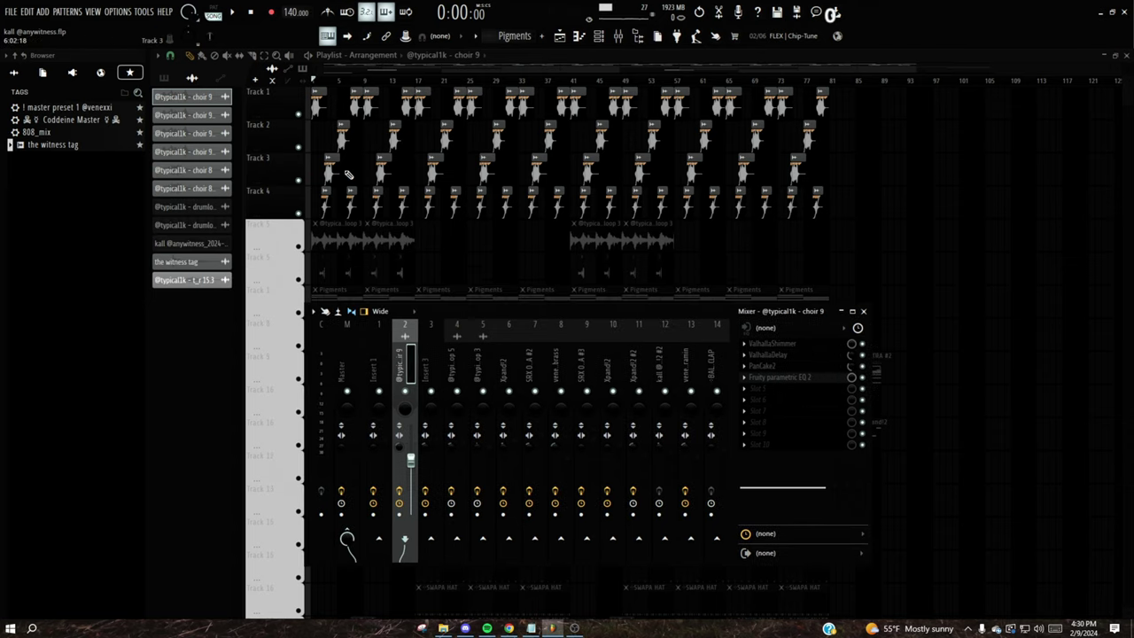
key(F9)
Highlight the first choir clips and check the pitch shift in the choir 9 #4 sample settings.
drag(317, 104, 366, 147)
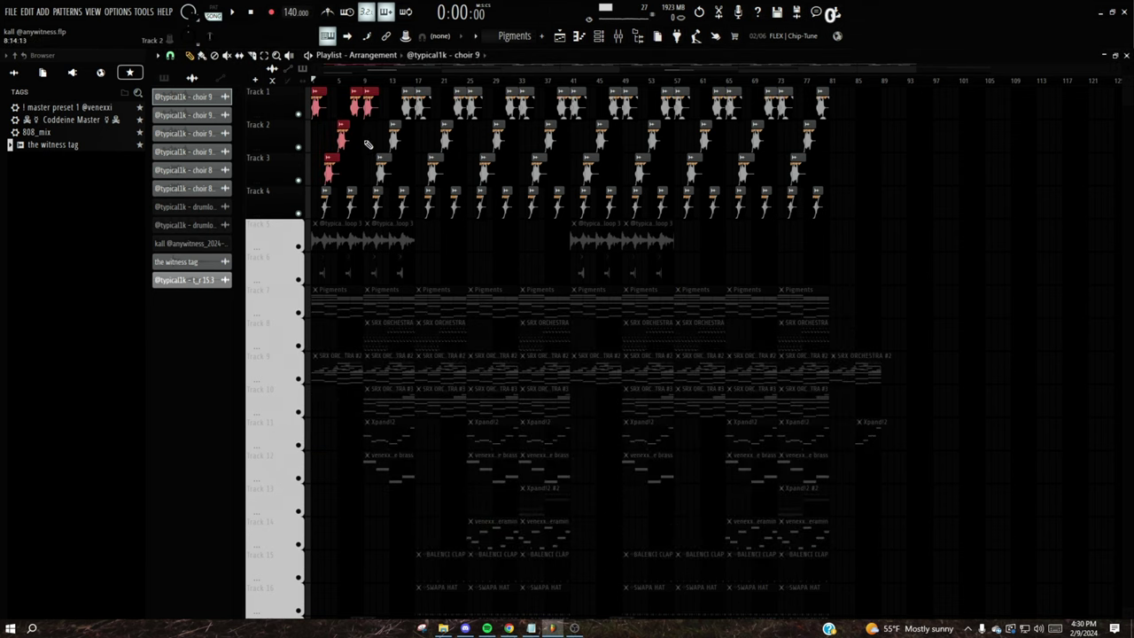
double_click(434, 175)
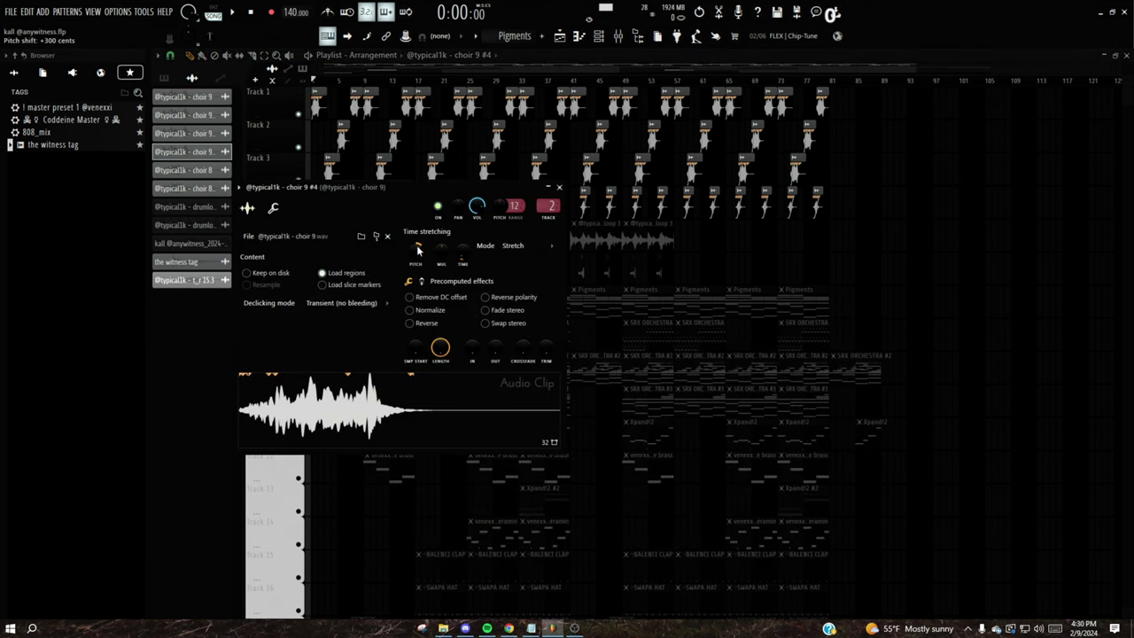
click(559, 187)
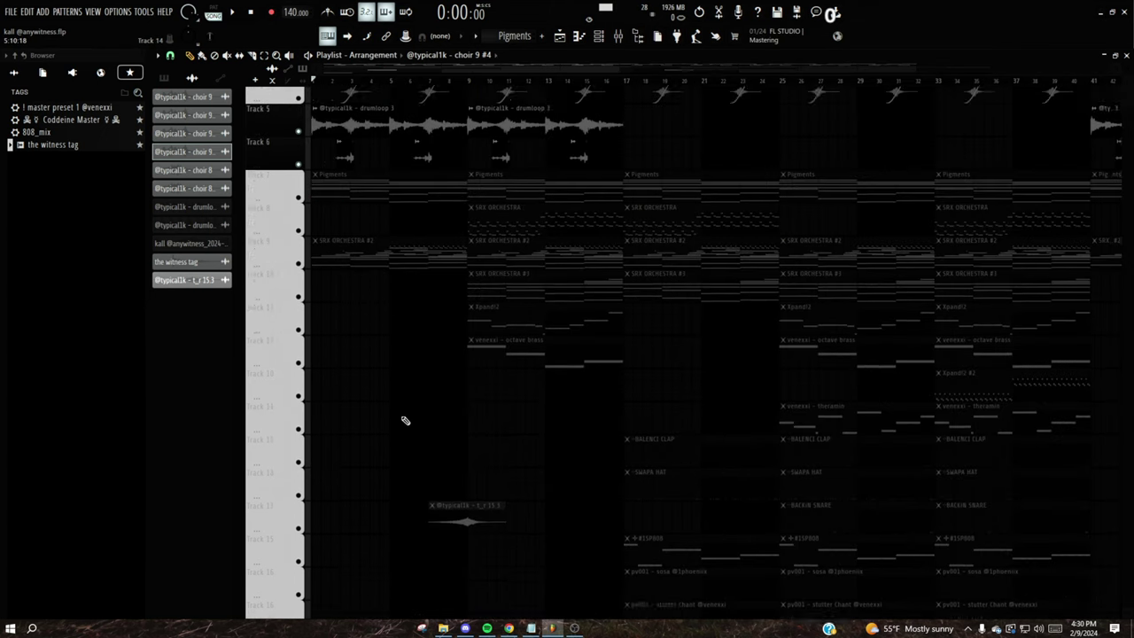
Highlight the first drumloop clips on tracks 5 and 6 and play them back.
drag(597, 270, 333, 254)
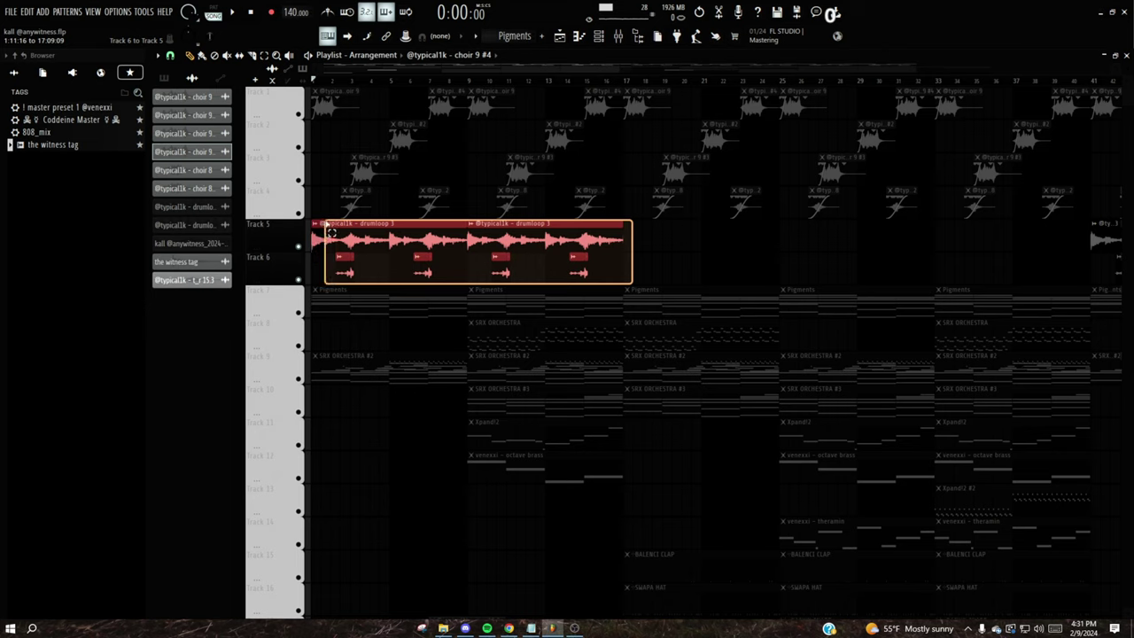
mouse_move(330, 228)
mouse_down()
mouse_move(311, 226)
mouse_move(470, 227)
mouse_move(312, 227)
mouse_up()
click(682, 251)
key(space)
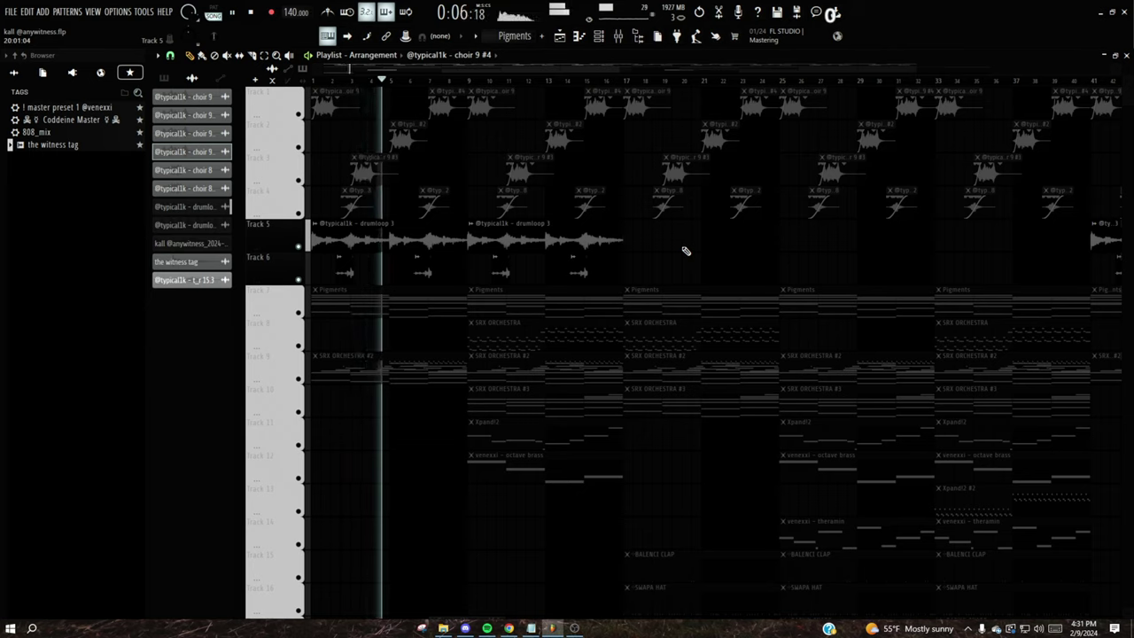
key(space)
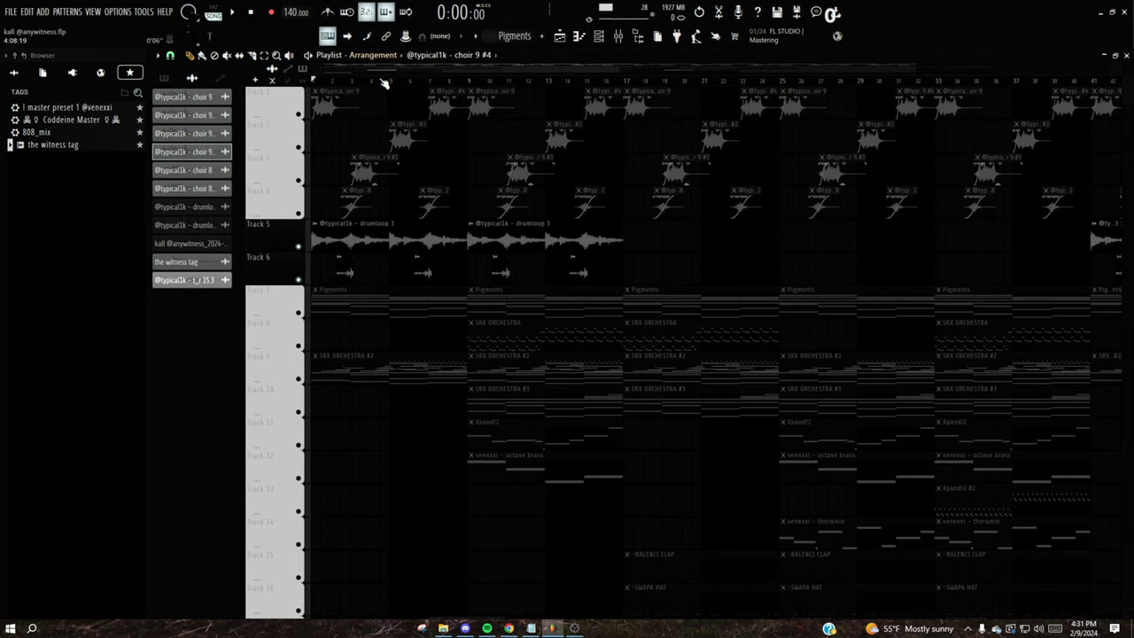
Inspect the effects on the drumloop's mixer channel.
scroll(386, 82, down, 2)
click(620, 36)
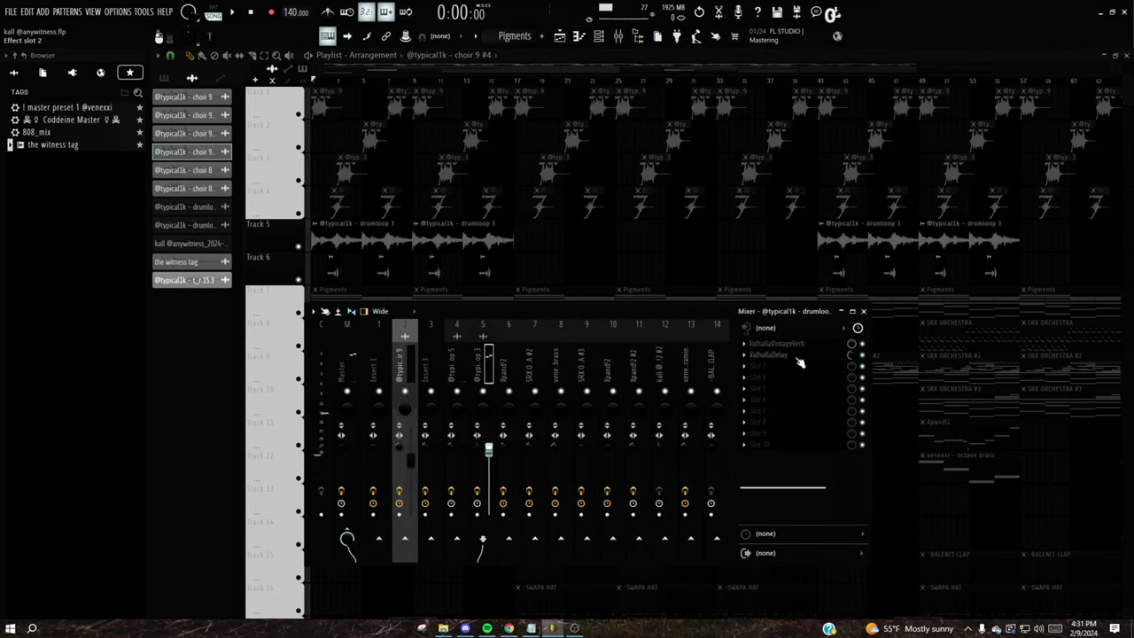
click(864, 311)
Open the SRX ORCHESTRA pattern in the piano roll and play back its repeating arpeggio notes.
double_click(456, 405)
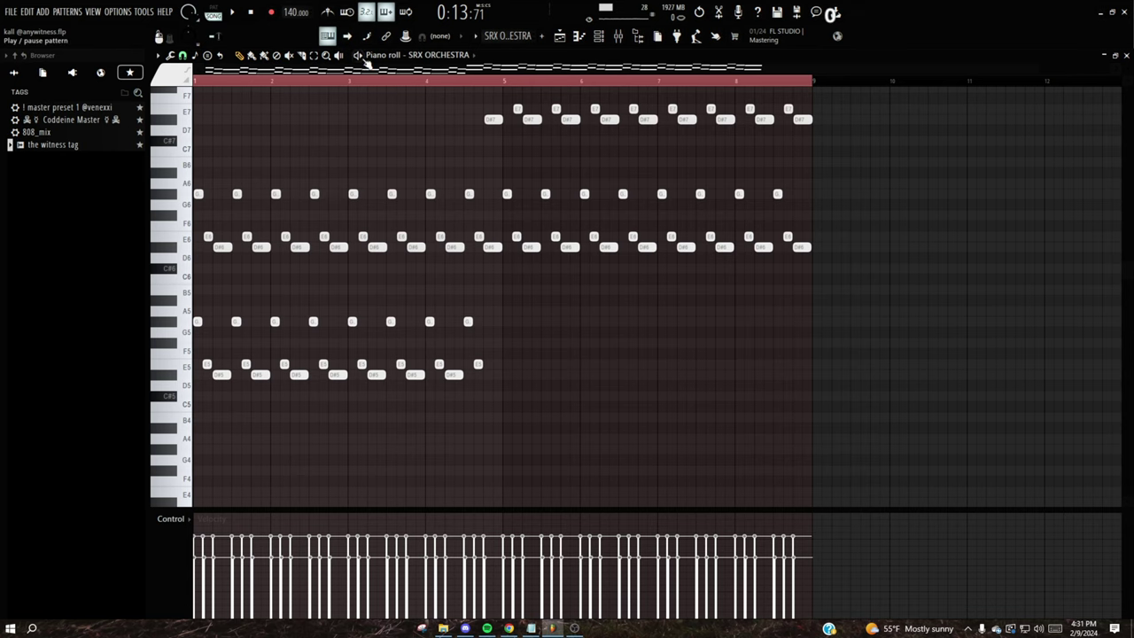
key(space)
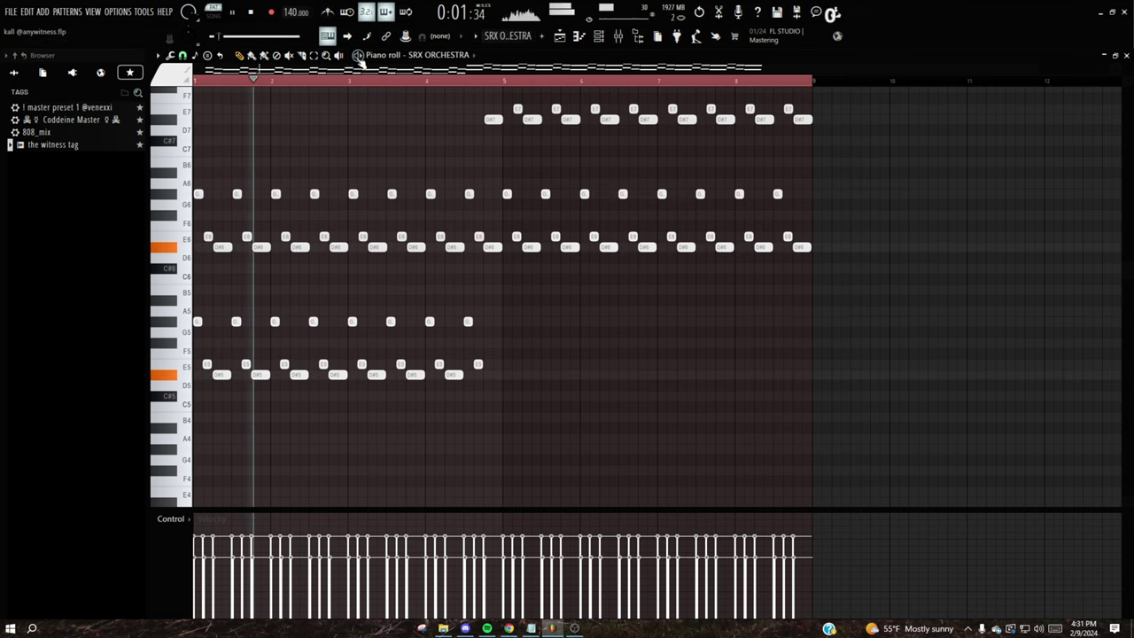
key(space)
scroll(455, 189, up, 3)
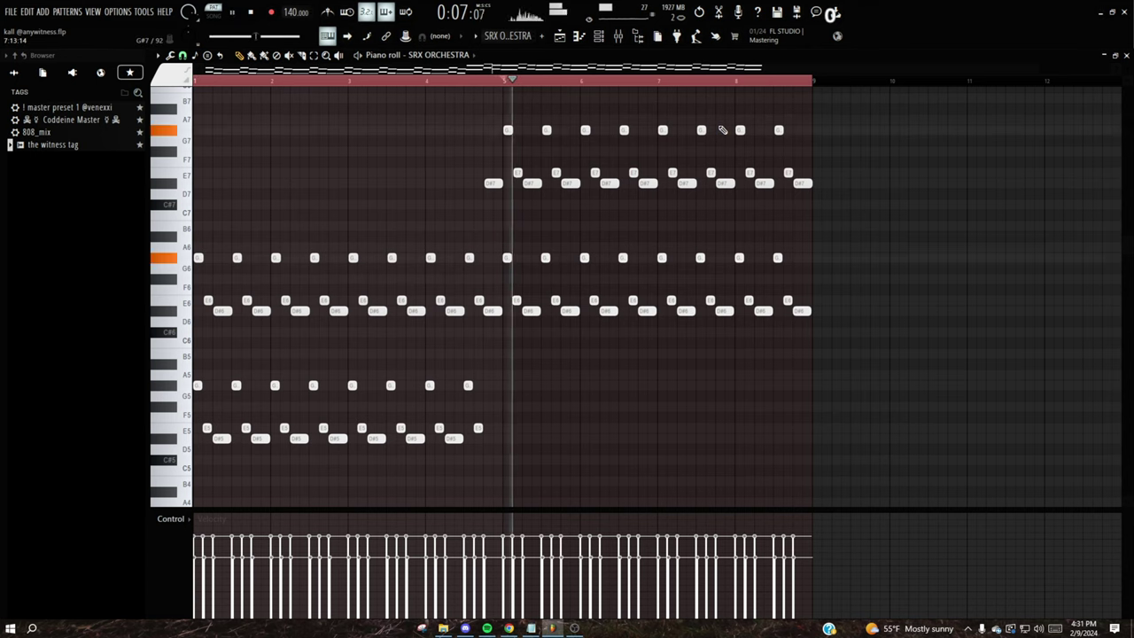
key(space)
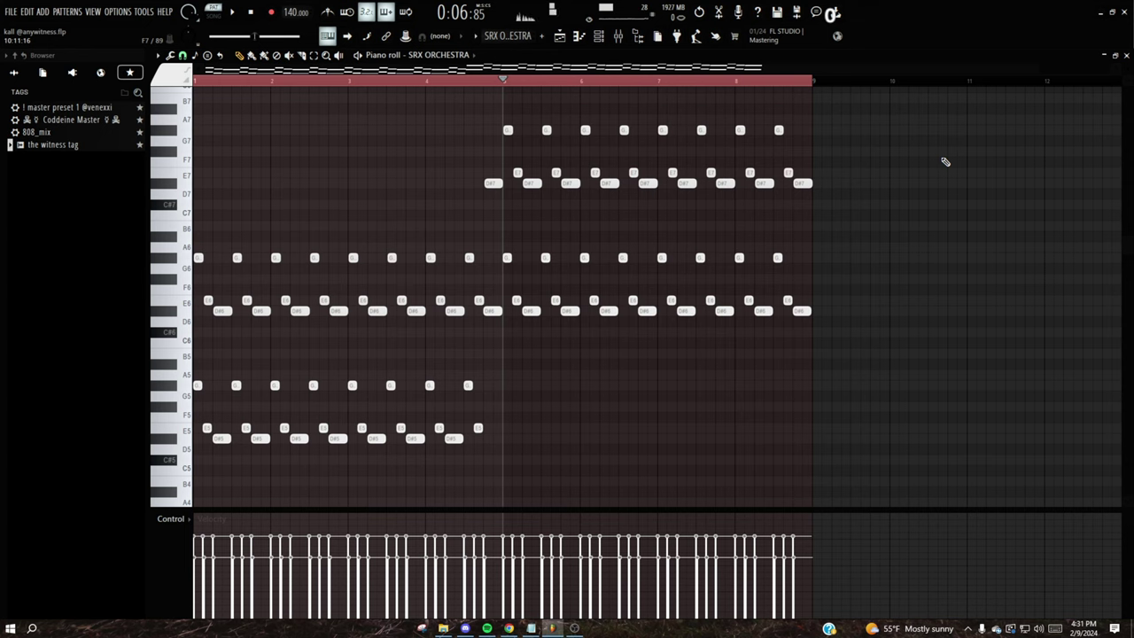
Check which patch the SRX ORCHESTRA instrument uses and inspect the effects on its mixer channel.
key(F5)
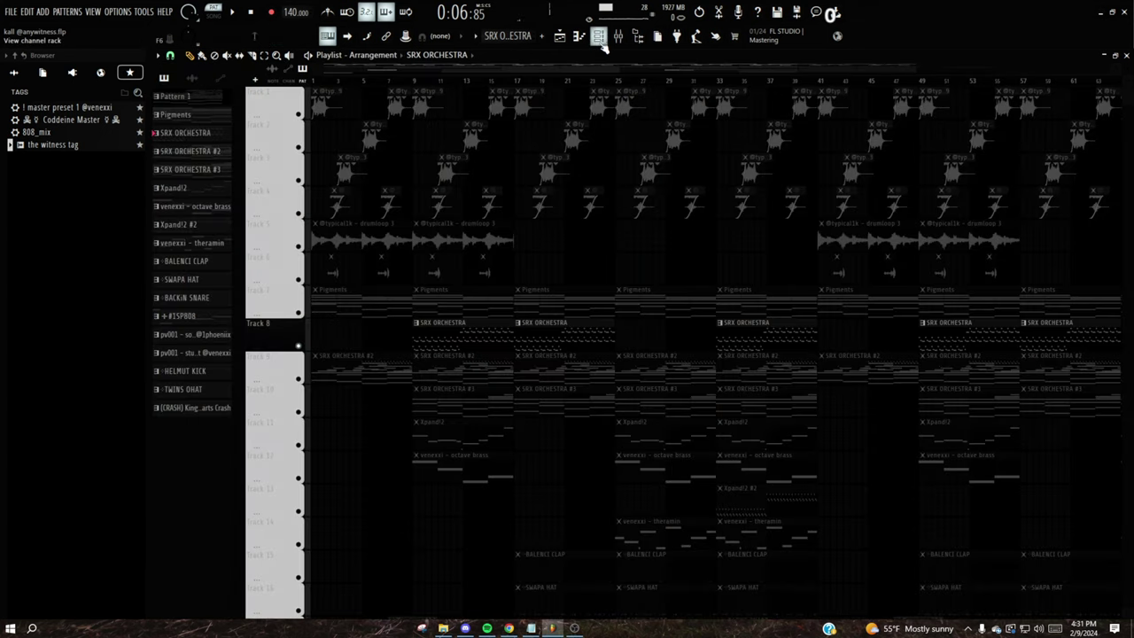
click(600, 39)
click(359, 204)
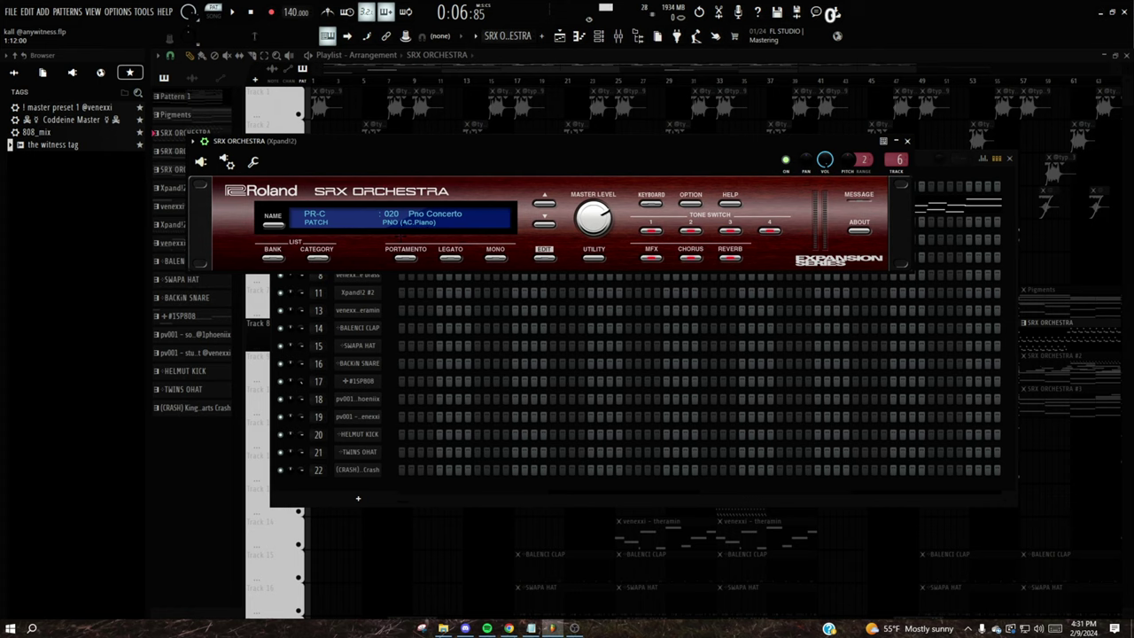
click(907, 141)
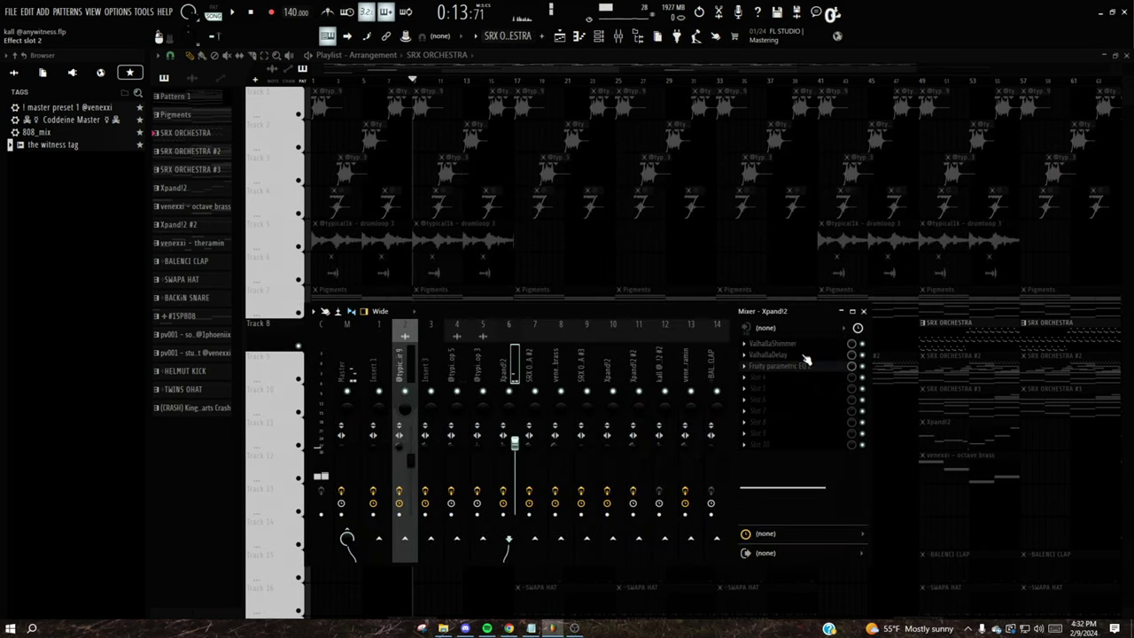
click(865, 313)
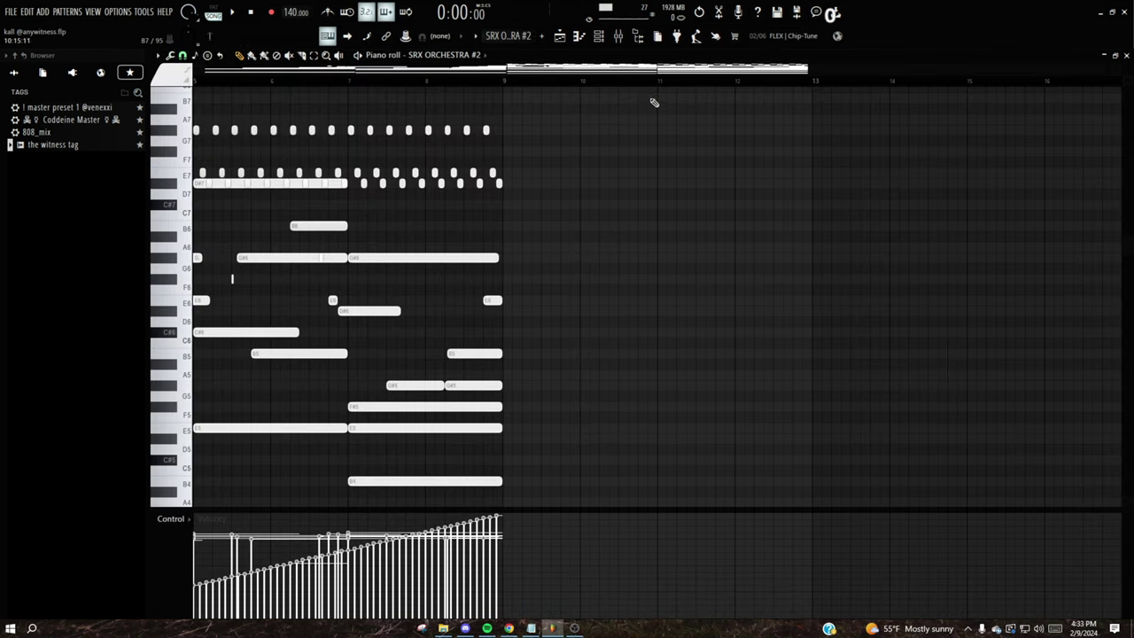
Examine the chord, melody and high octave note layers of the SRX ORCHESTRA #2 pattern by highlighting them in groups.
key(ctrl+b)
scroll(665, 240, down, 4)
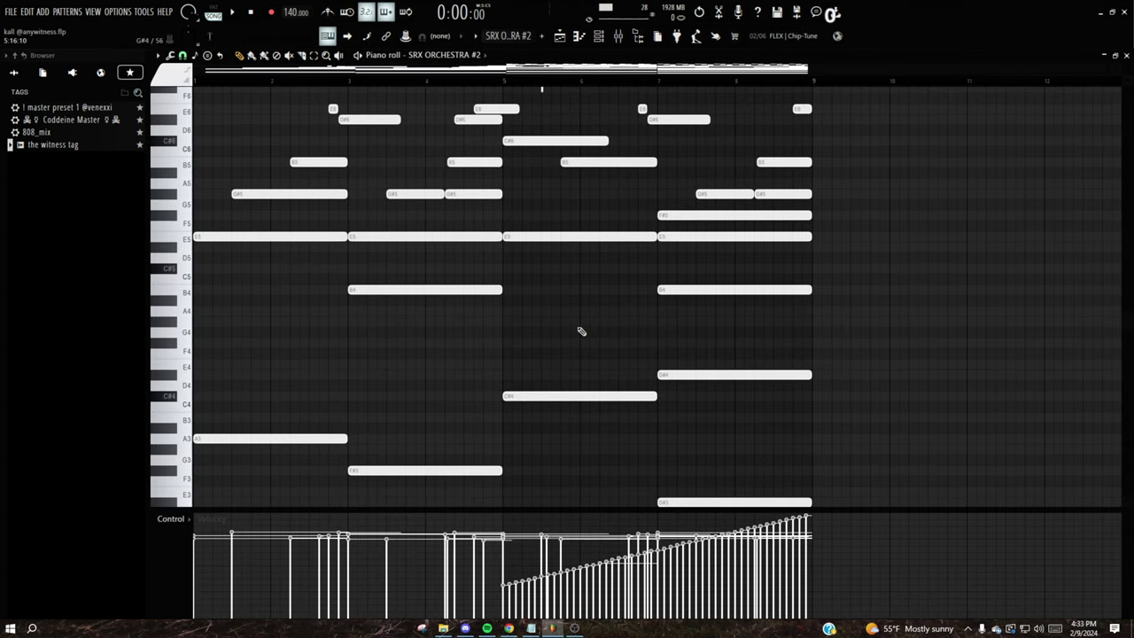
drag(259, 138, 751, 228)
scroll(936, 354, up, 5)
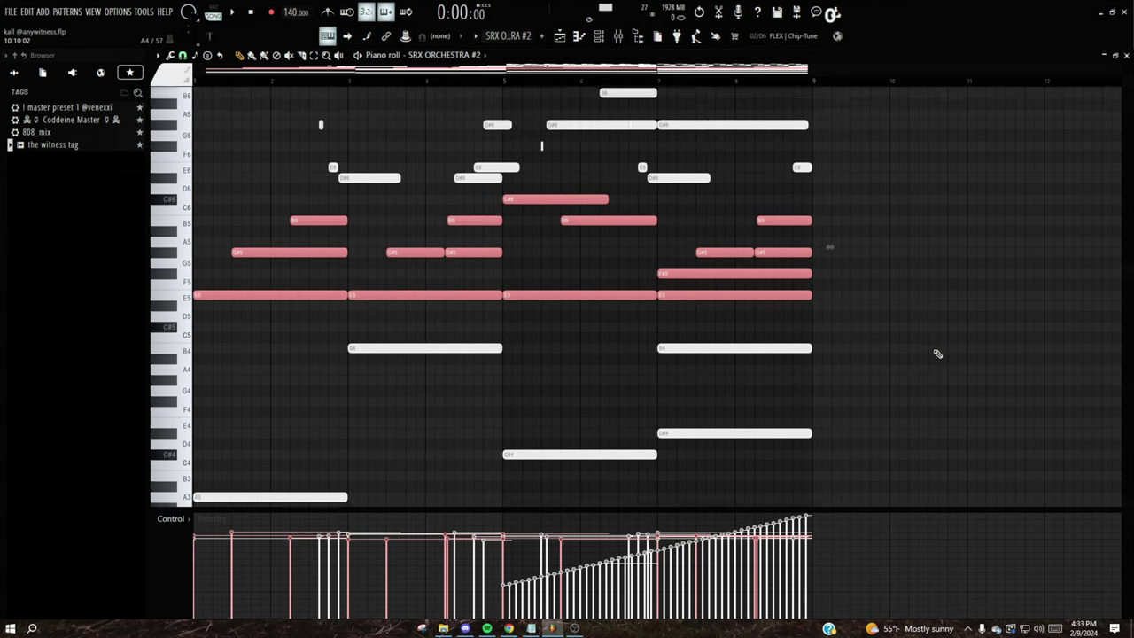
click(933, 346)
drag(218, 295, 899, 428)
click(963, 410)
scroll(606, 368, up, 3)
drag(310, 294, 894, 431)
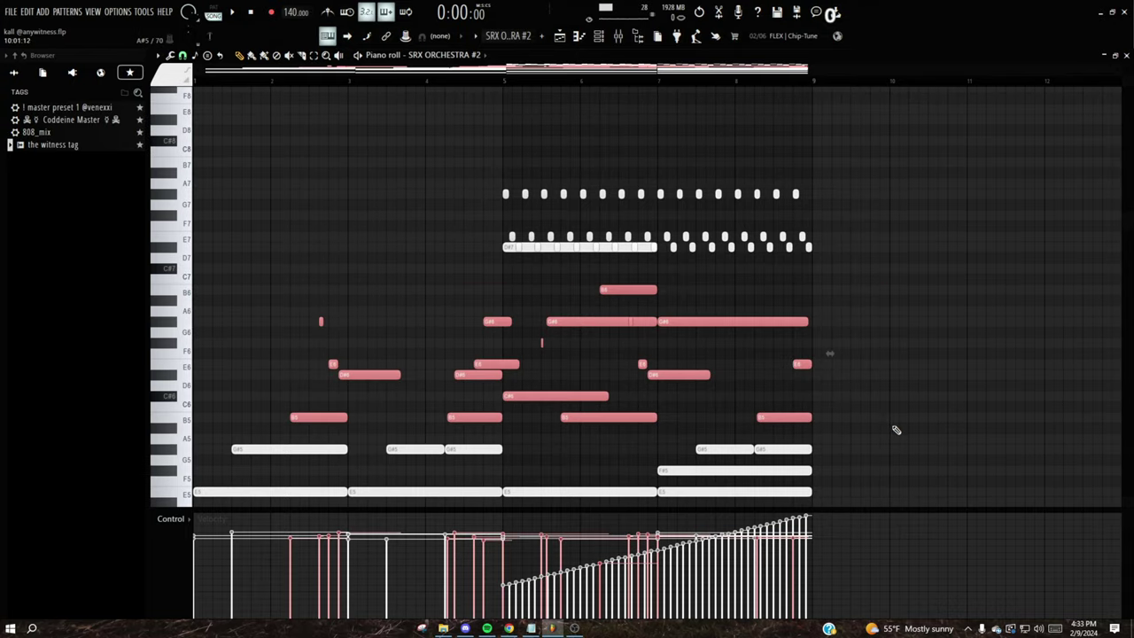
scroll(916, 372, down, 4)
click(957, 324)
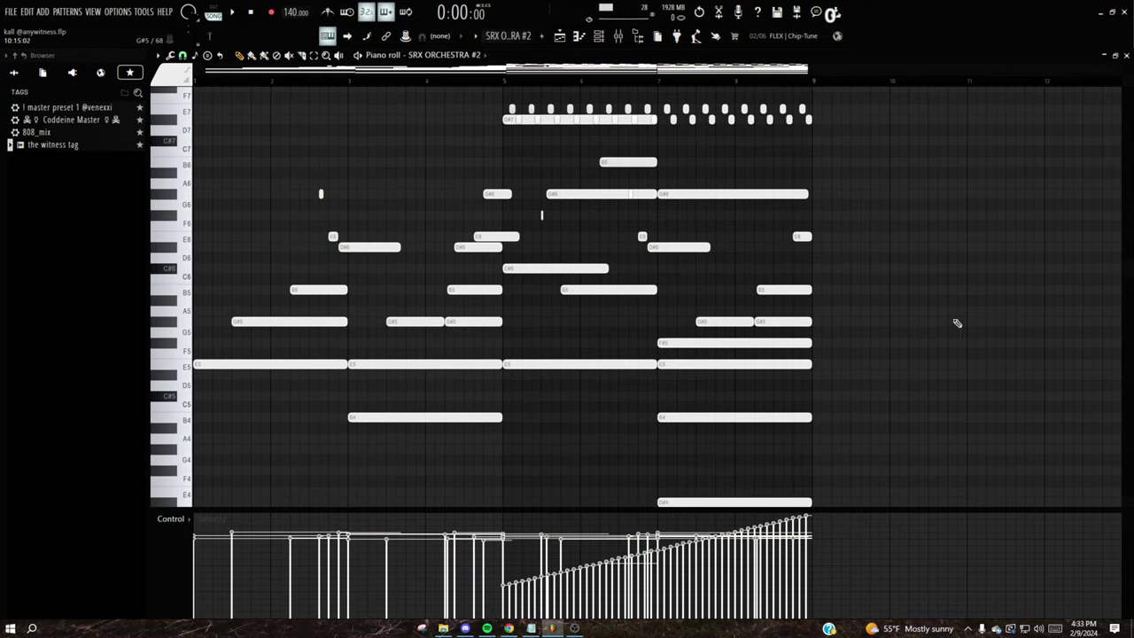
Play back the SRX ORCHESTRA #2 pattern while viewing its low and high notes.
click(358, 55)
scroll(398, 203, down, 4)
scroll(413, 210, up, 2)
scroll(415, 186, up, 1)
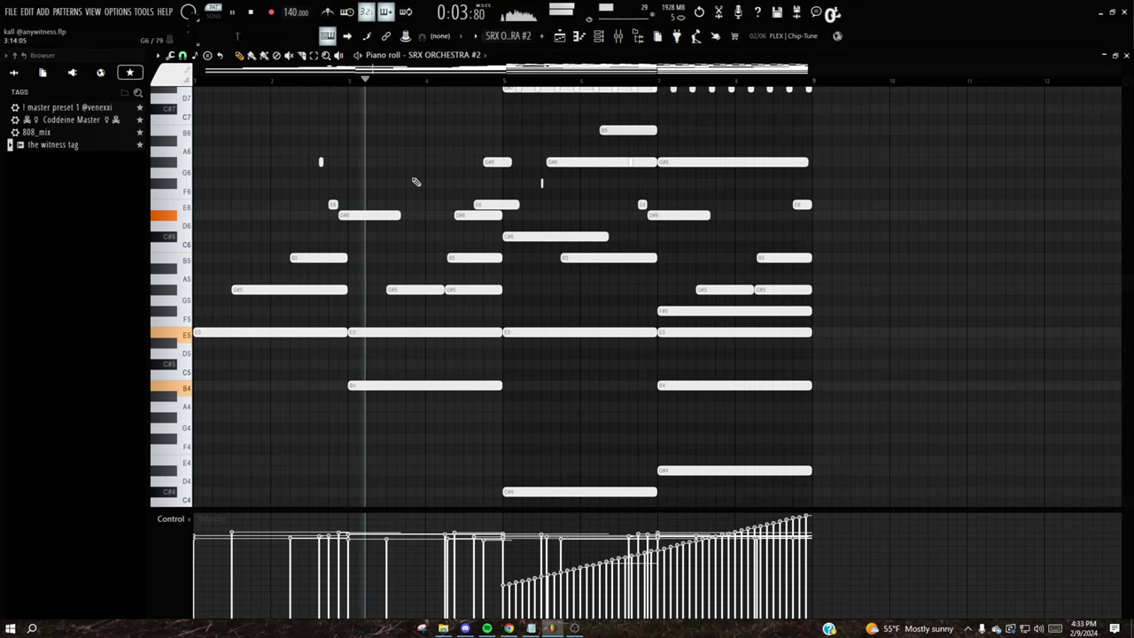
scroll(421, 186, up, 4)
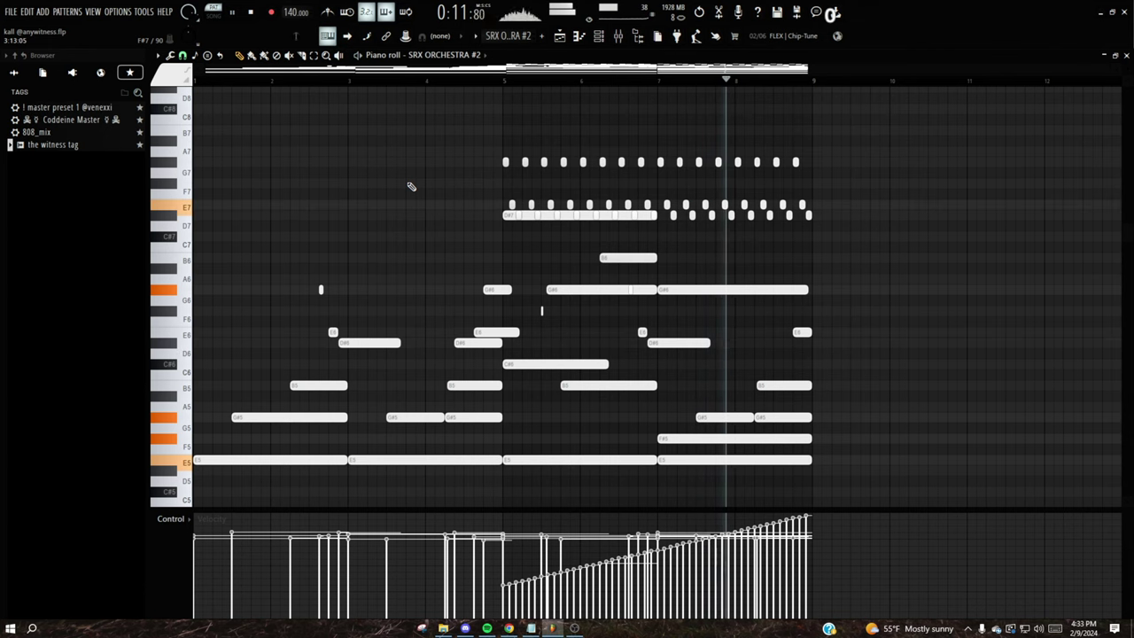
key(space)
Check which patch the SRX ORCHESTRA #2 instrument uses and inspect the effects on its mixer channel.
key(F6)
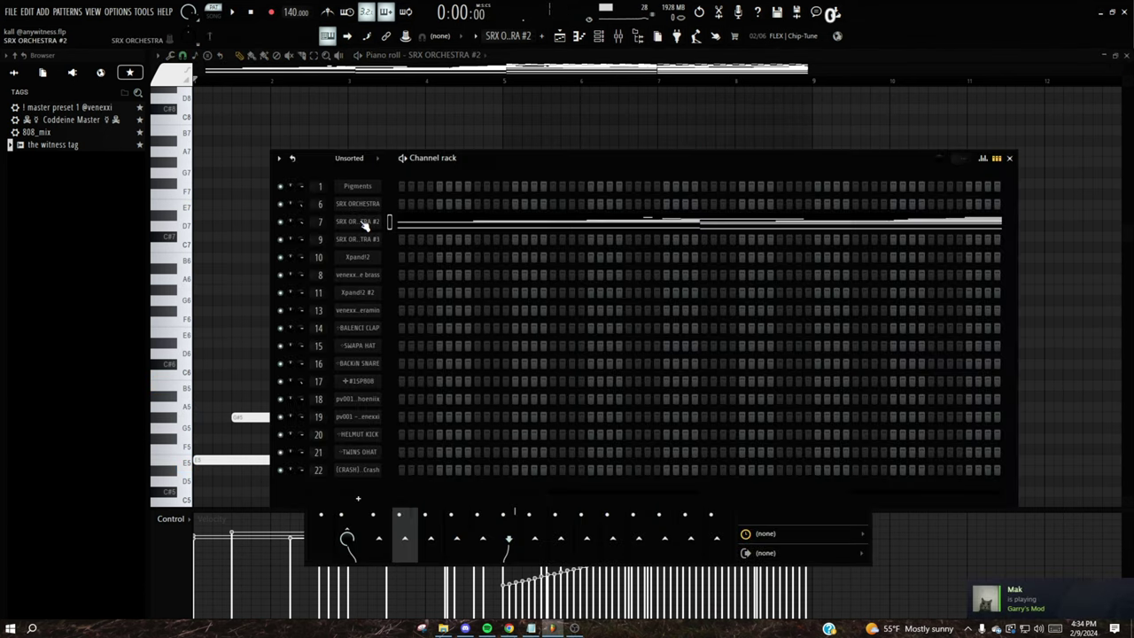
click(360, 222)
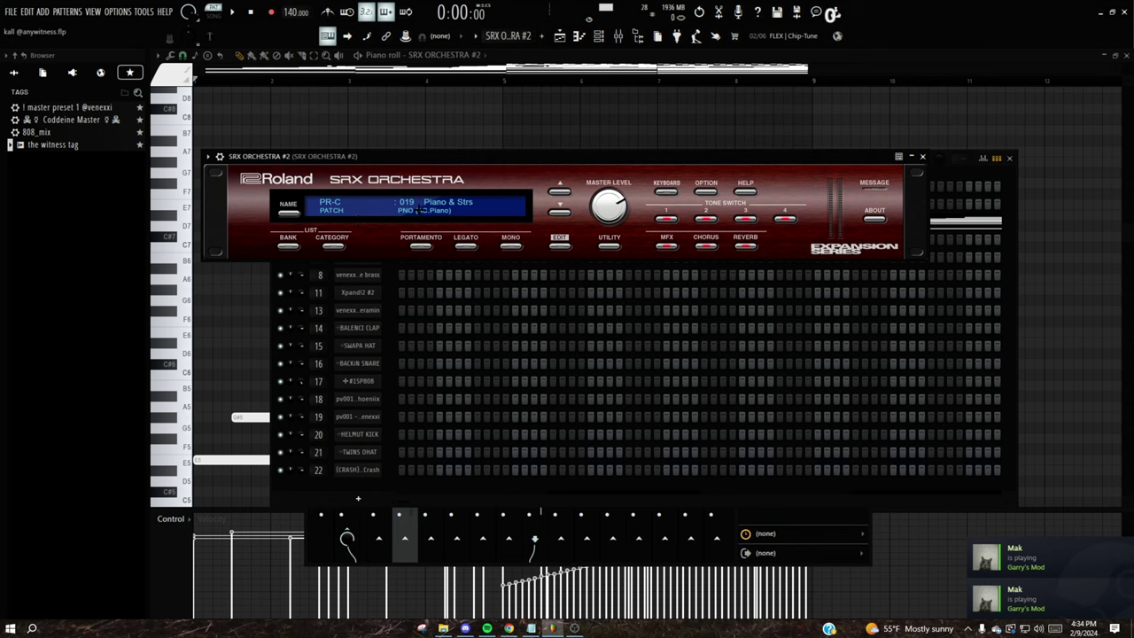
click(923, 157)
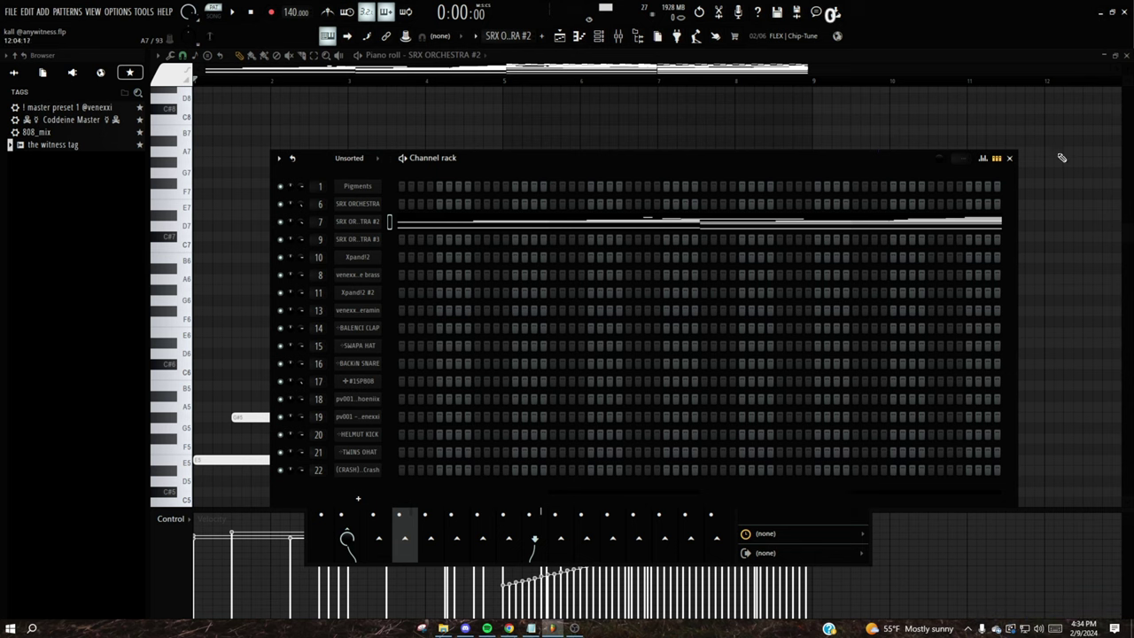
click(1010, 157)
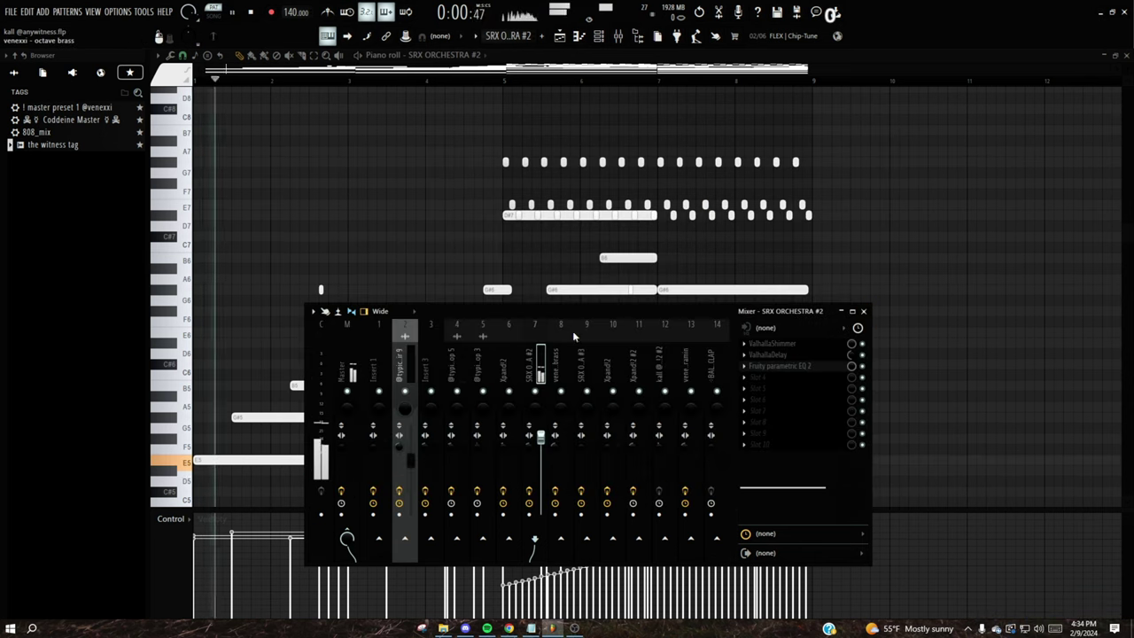
click(864, 311)
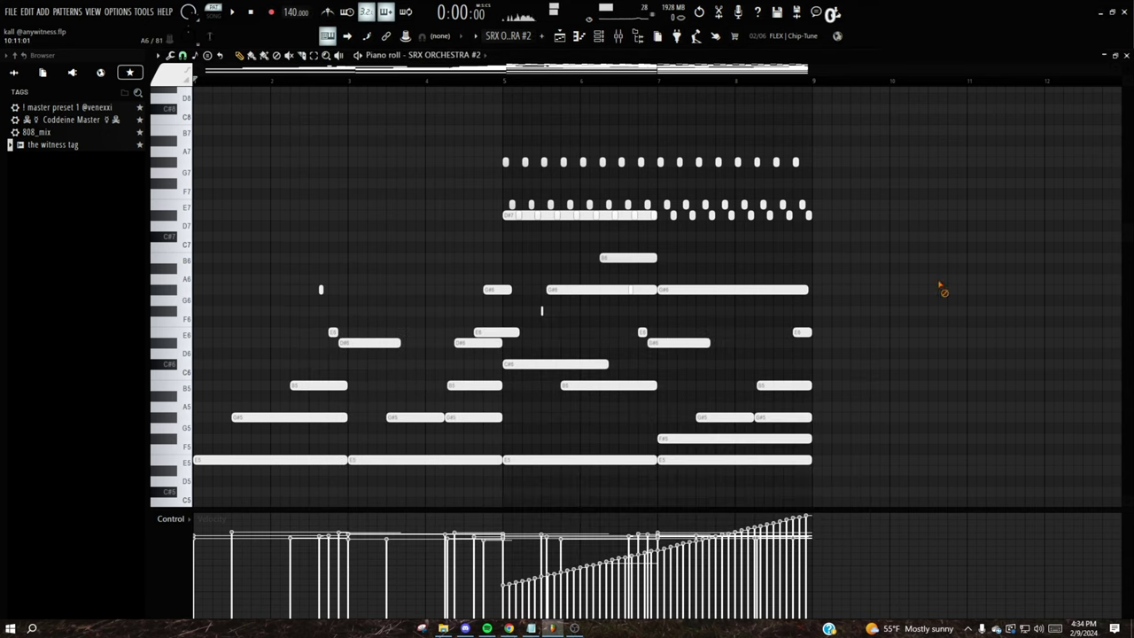
Open the SRX ORCHESTRA #3 pattern from the playlist in the piano roll.
click(1126, 56)
double_click(469, 336)
scroll(767, 77, left, 4)
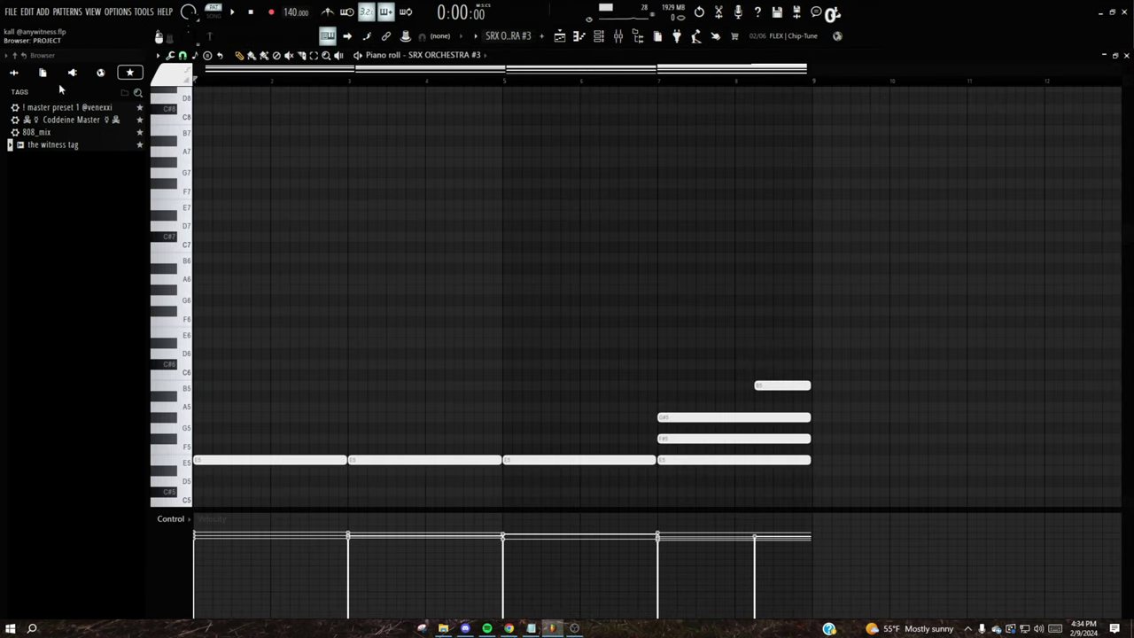
Play back the SRX ORCHESTRA #3 pattern while viewing its low and high notes.
scroll(503, 270, down, 5)
scroll(502, 270, down, 5)
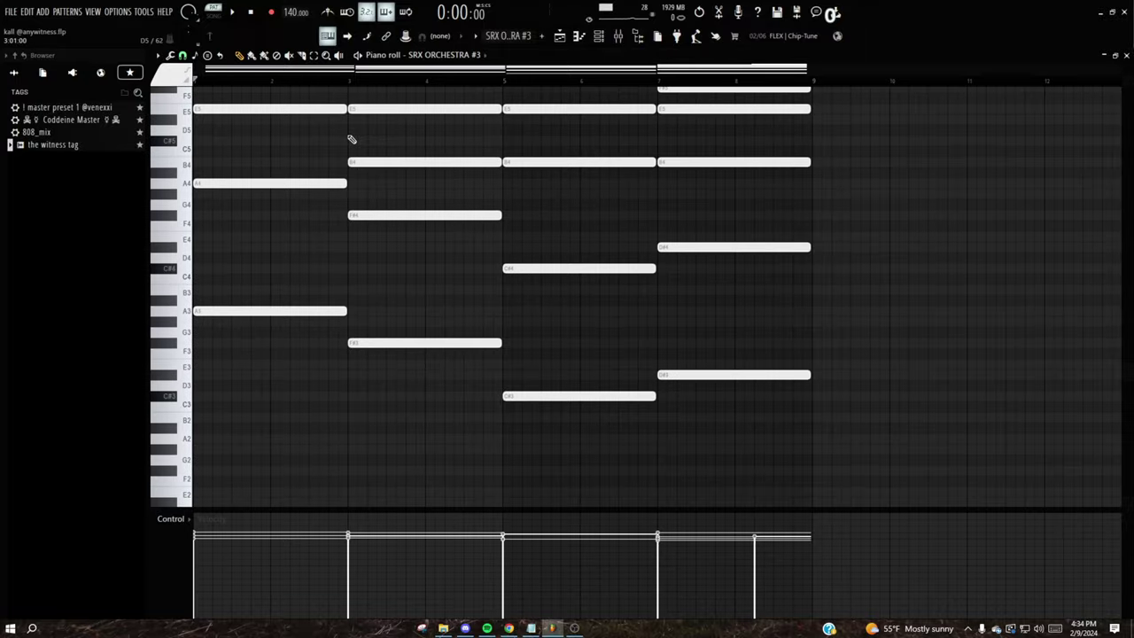
scroll(355, 139, up, 3)
key(space)
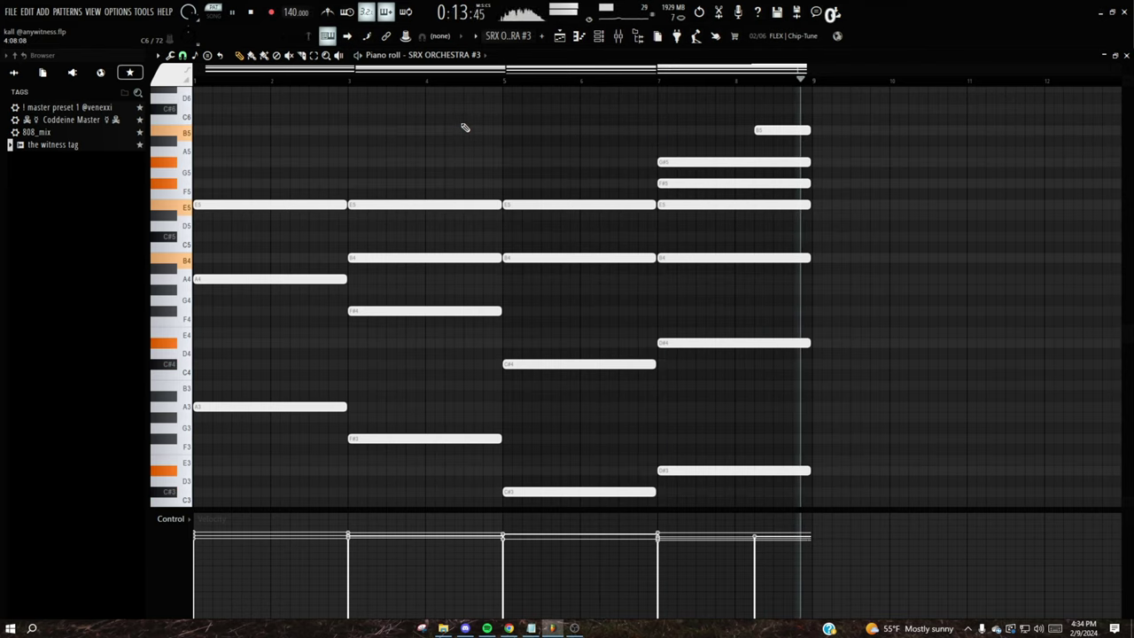
key(space)
Inspect the effects on the SRX ORCHESTRA #3 mixer channel and check which patch the instrument uses.
key(F9)
click(586, 343)
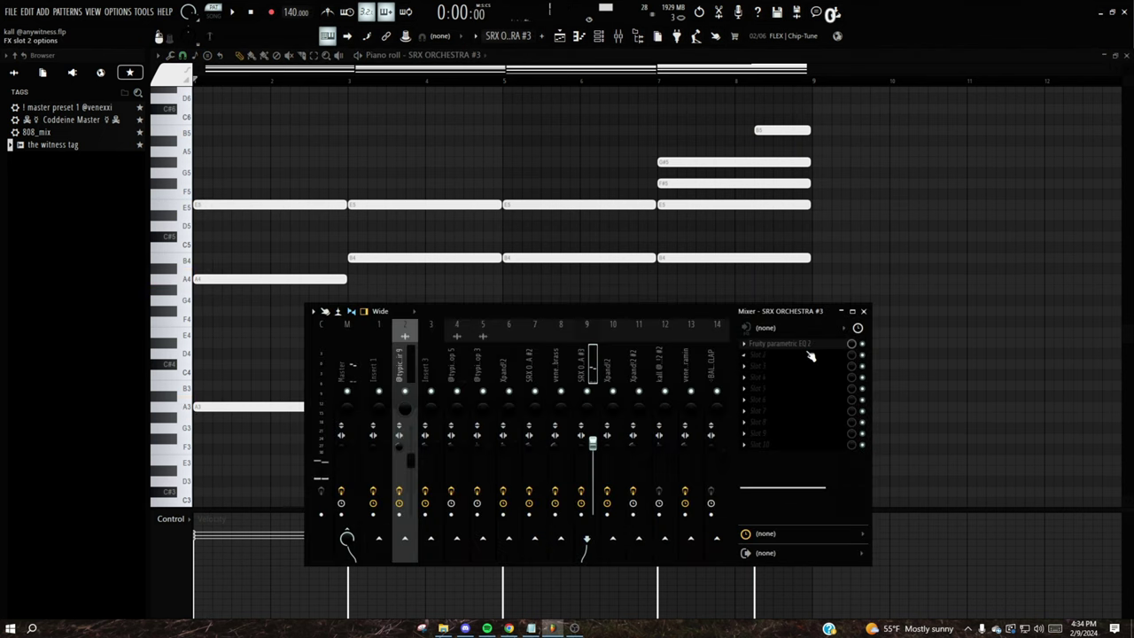
click(864, 312)
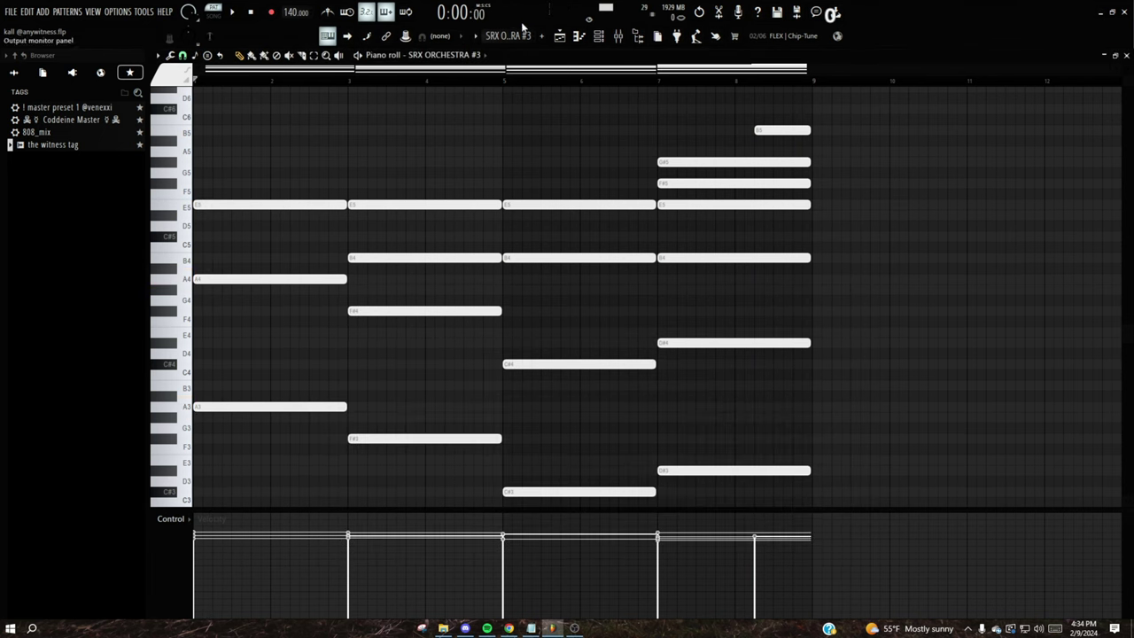
key(F6)
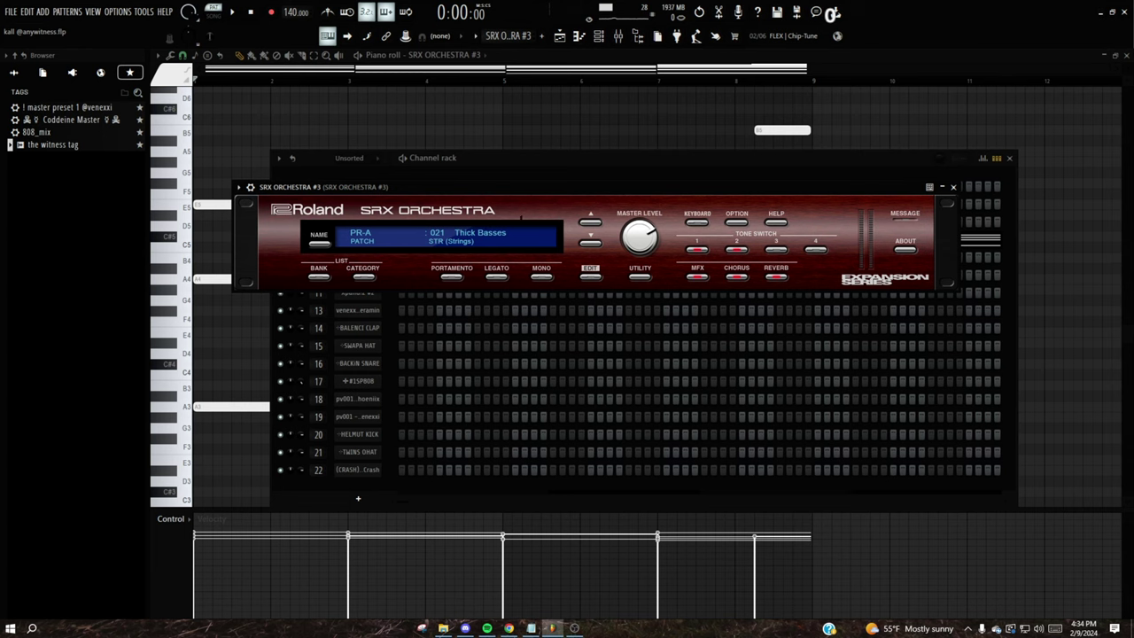
click(954, 187)
click(1009, 158)
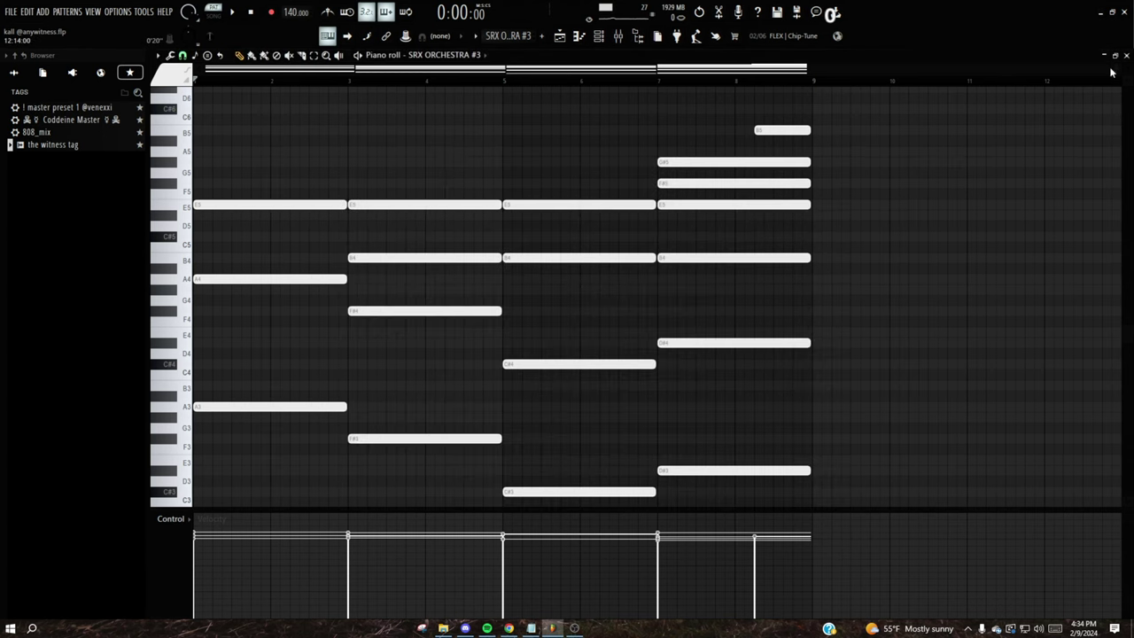
Return to the playlist, solo the Xpand!2 track and open its pattern in the piano roll.
key(F5)
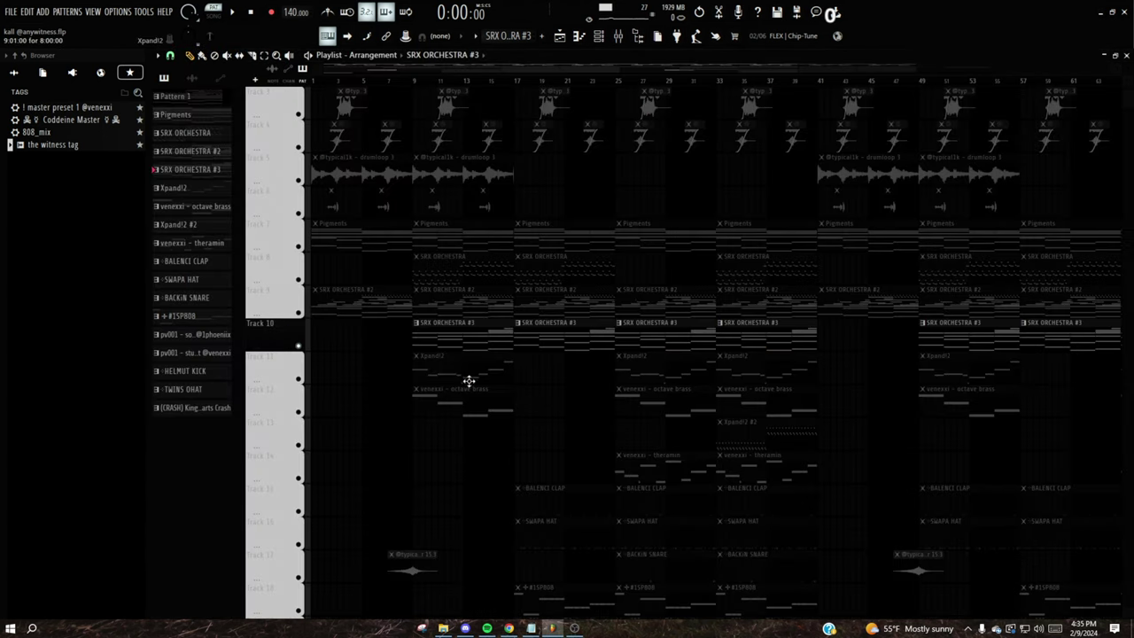
drag(457, 339, 416, 315)
click(476, 374)
drag(414, 359, 489, 447)
drag(523, 419, 523, 418)
scroll(435, 435, down, 2)
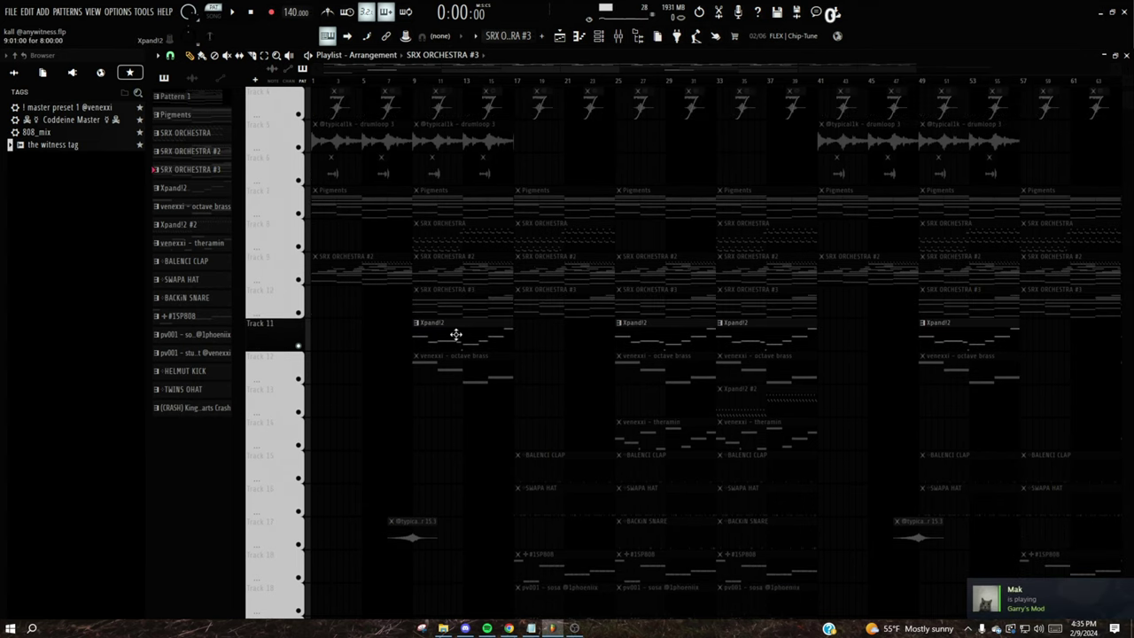
double_click(456, 334)
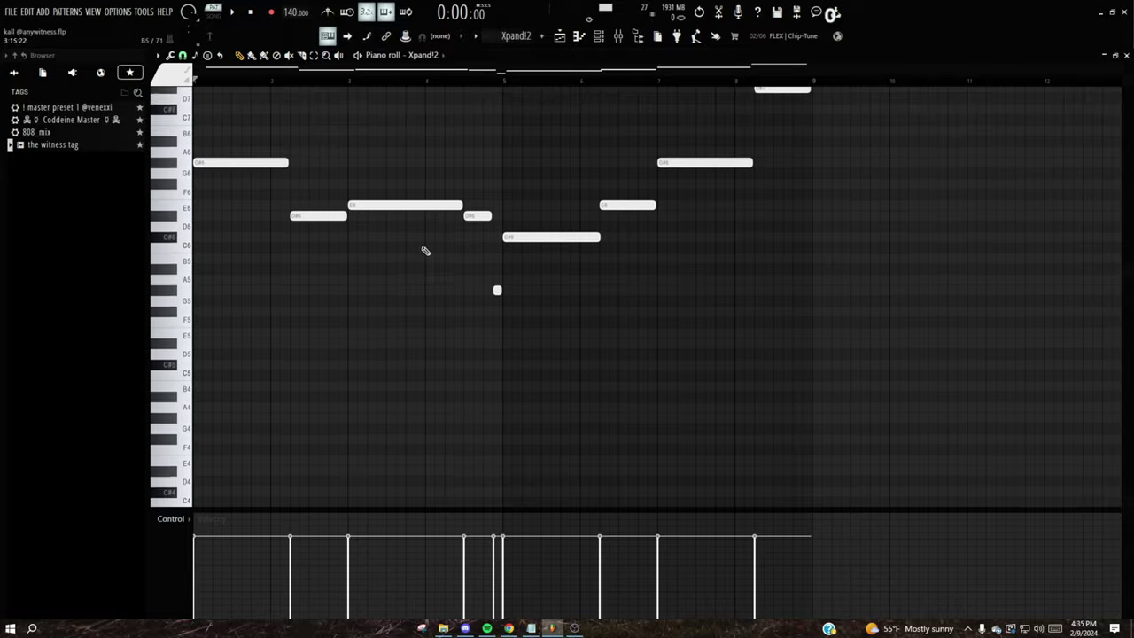
Play back the Xpand!2 pattern while viewing its melody notes.
click(359, 56)
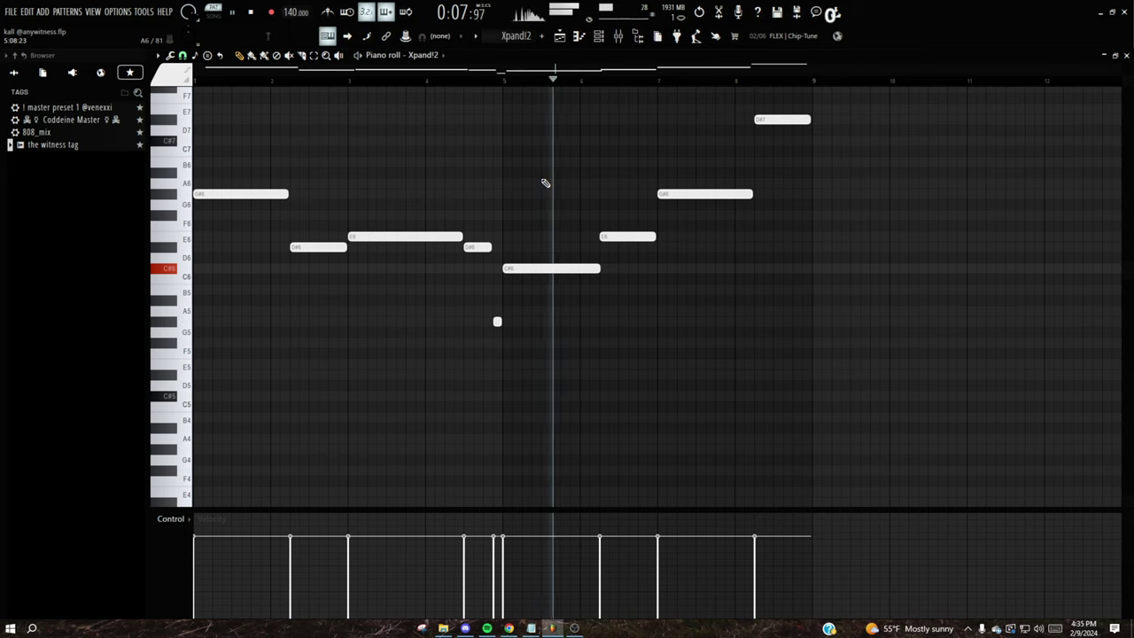
scroll(543, 190, up, 1)
scroll(544, 193, up, 1)
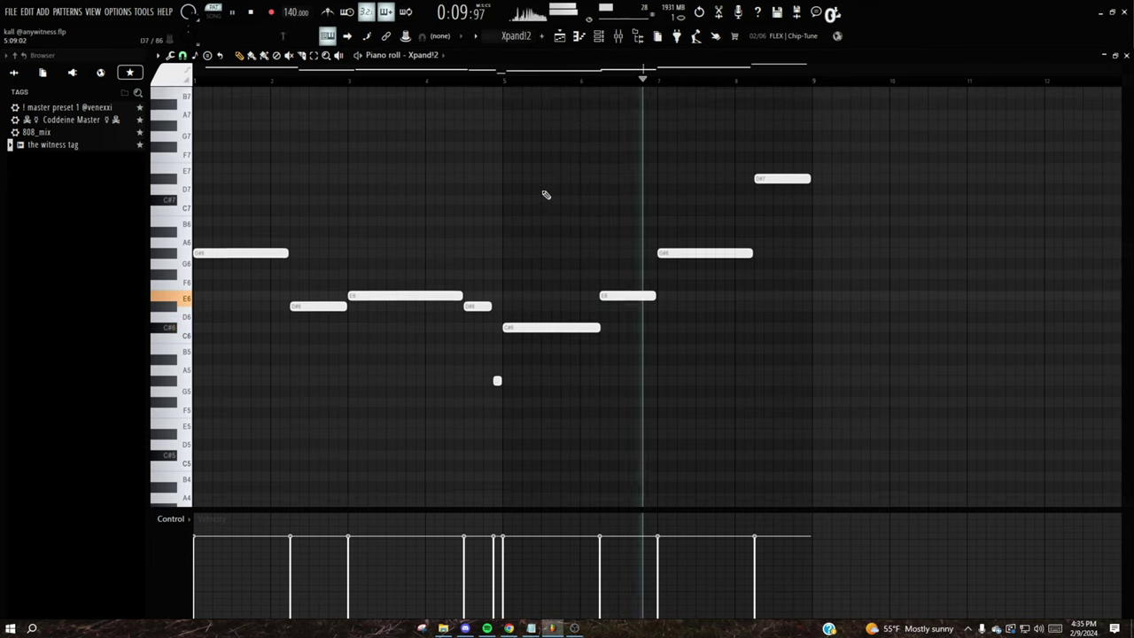
scroll(546, 194, up, 1)
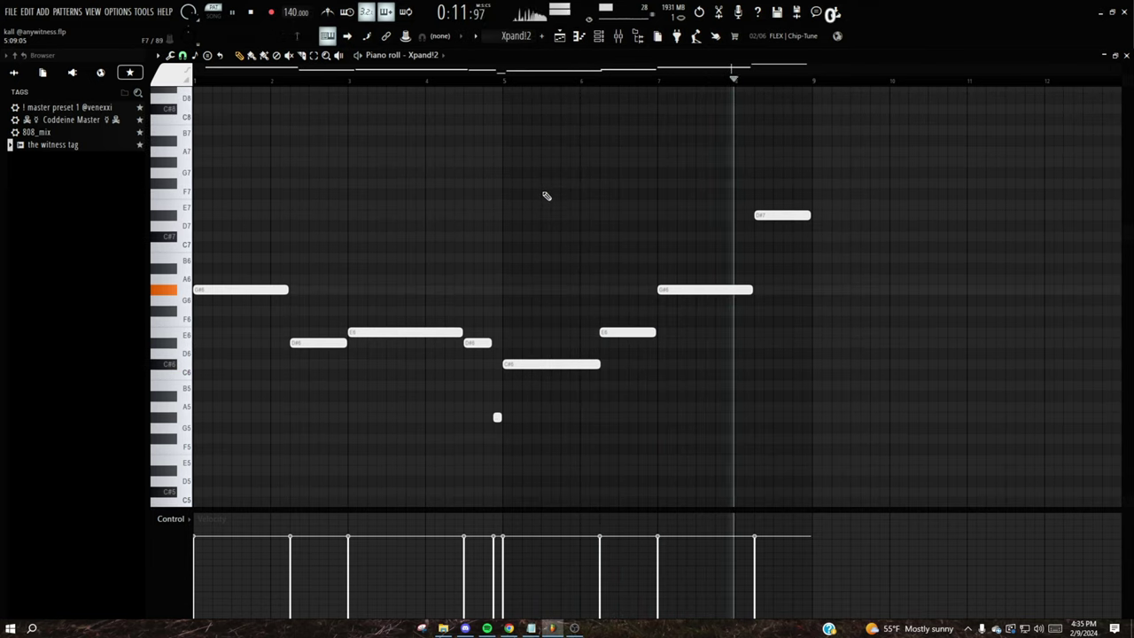
key(space)
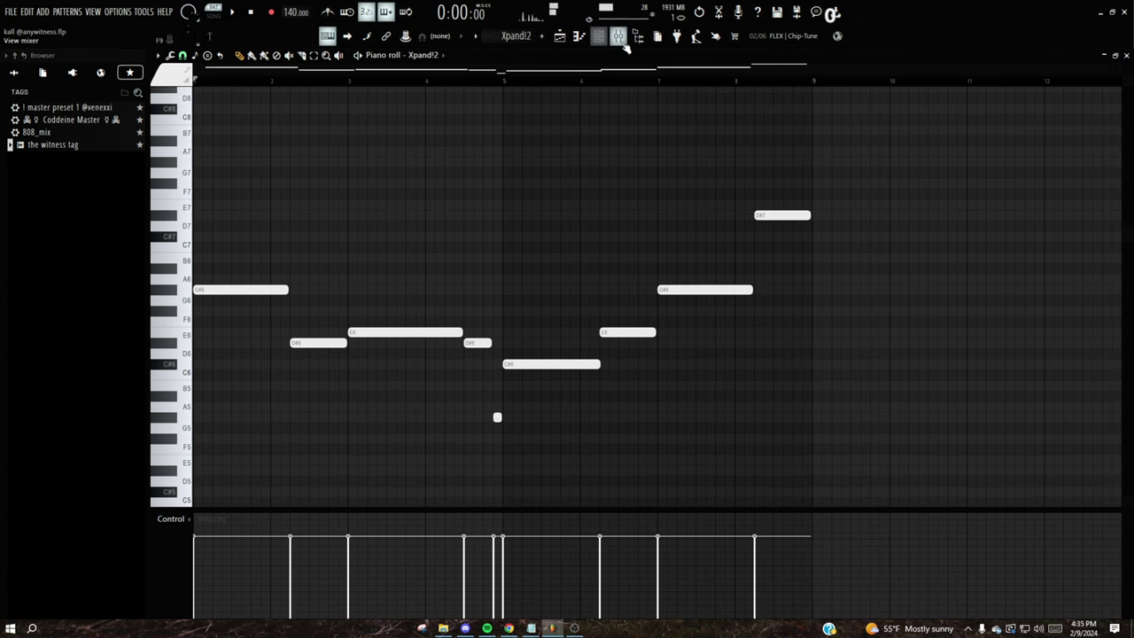
Inspect the effects on the Xpand!2 mixer channel and check which preset the instrument uses.
click(621, 40)
click(794, 349)
click(794, 348)
click(863, 311)
key(F6)
key(space)
click(365, 257)
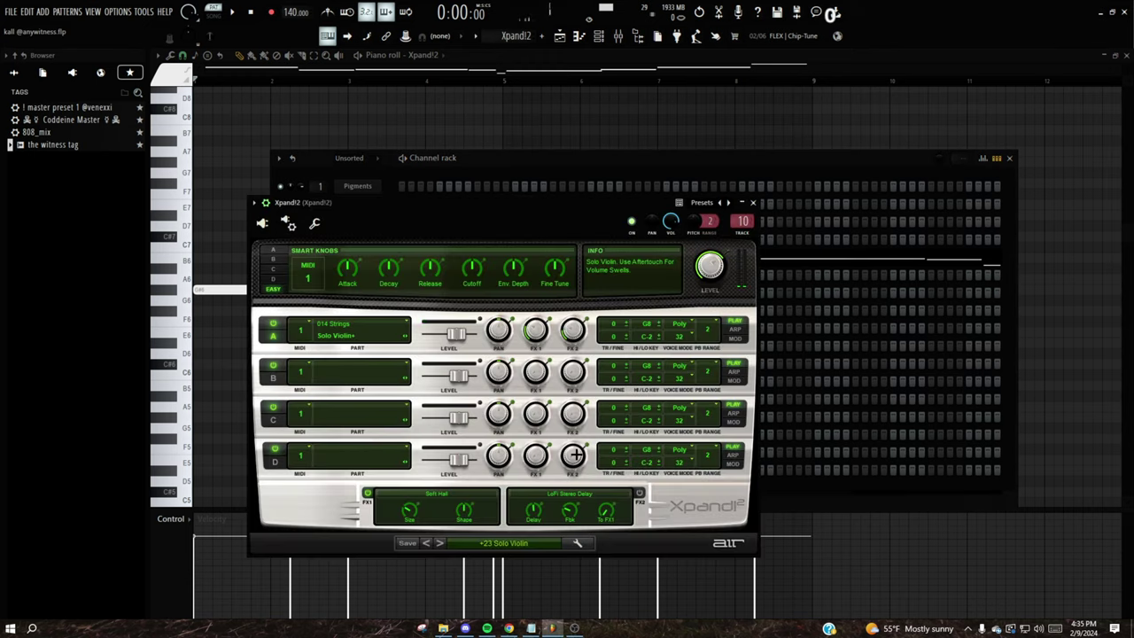
click(754, 202)
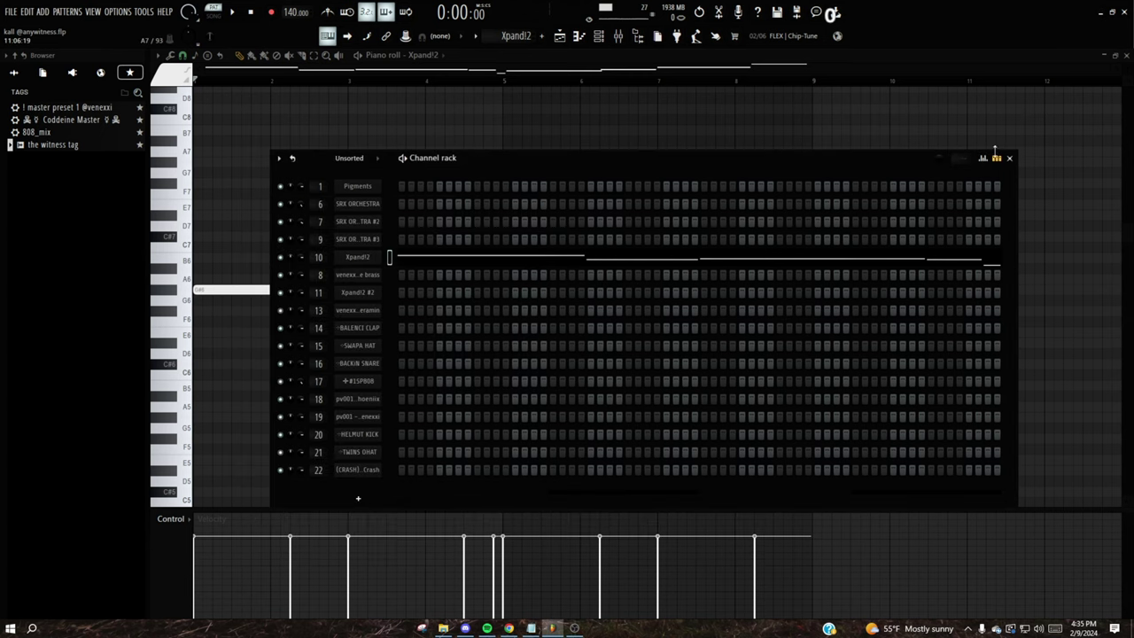
click(1009, 157)
Solo the venexxi - octave brass track in the playlist, open its pattern in the piano roll and play it back.
click(1126, 56)
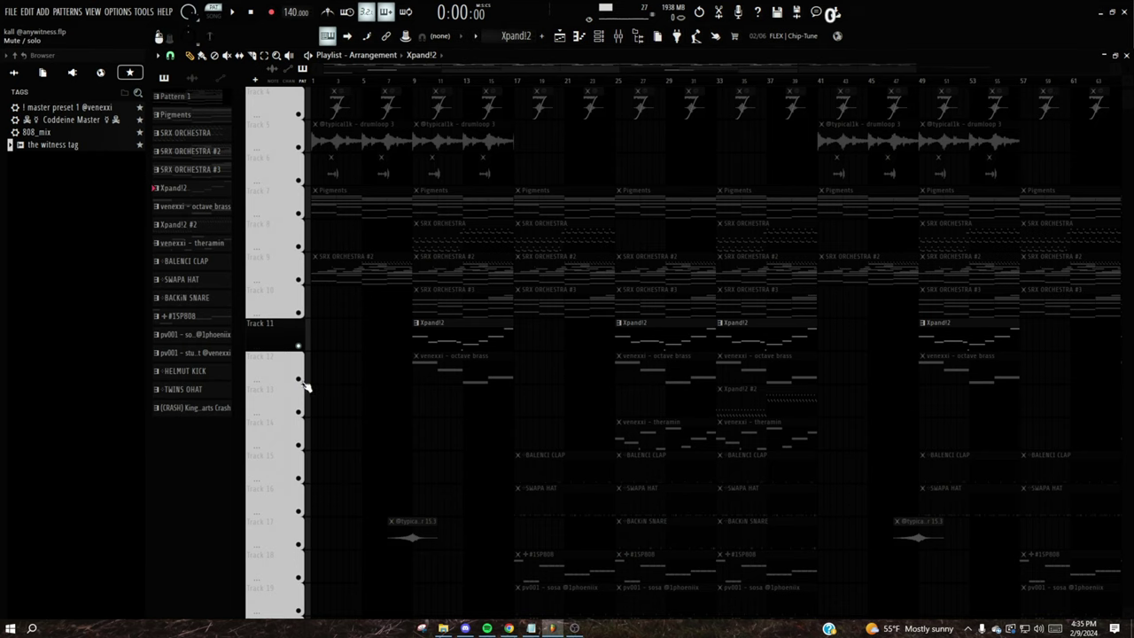
scroll(407, 234, up, 1)
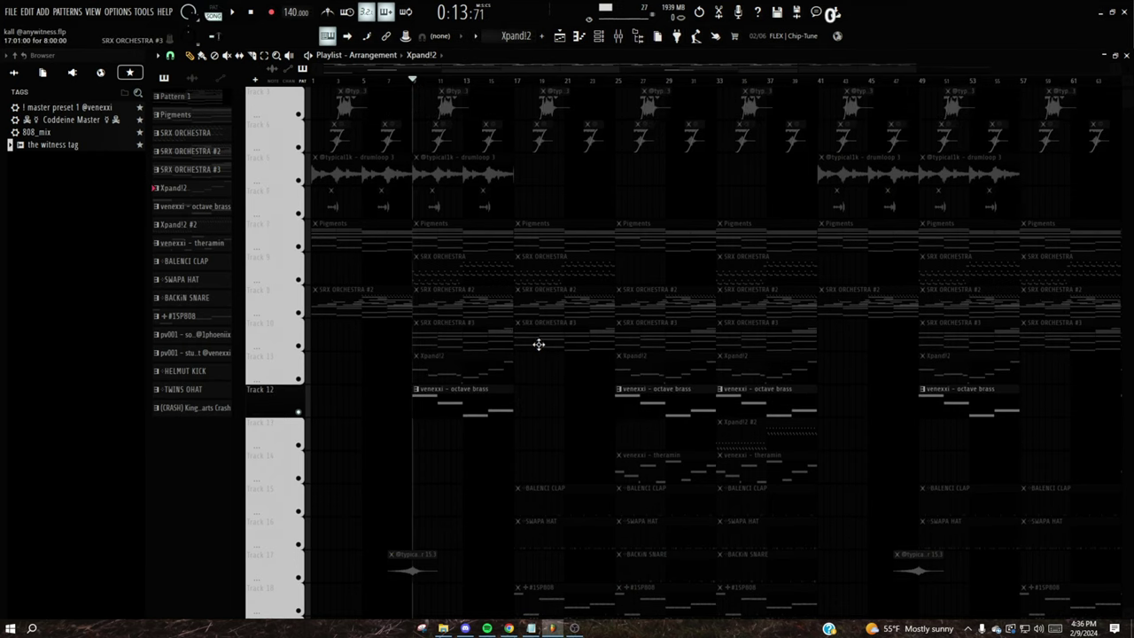
scroll(539, 344, down, 2)
double_click(503, 342)
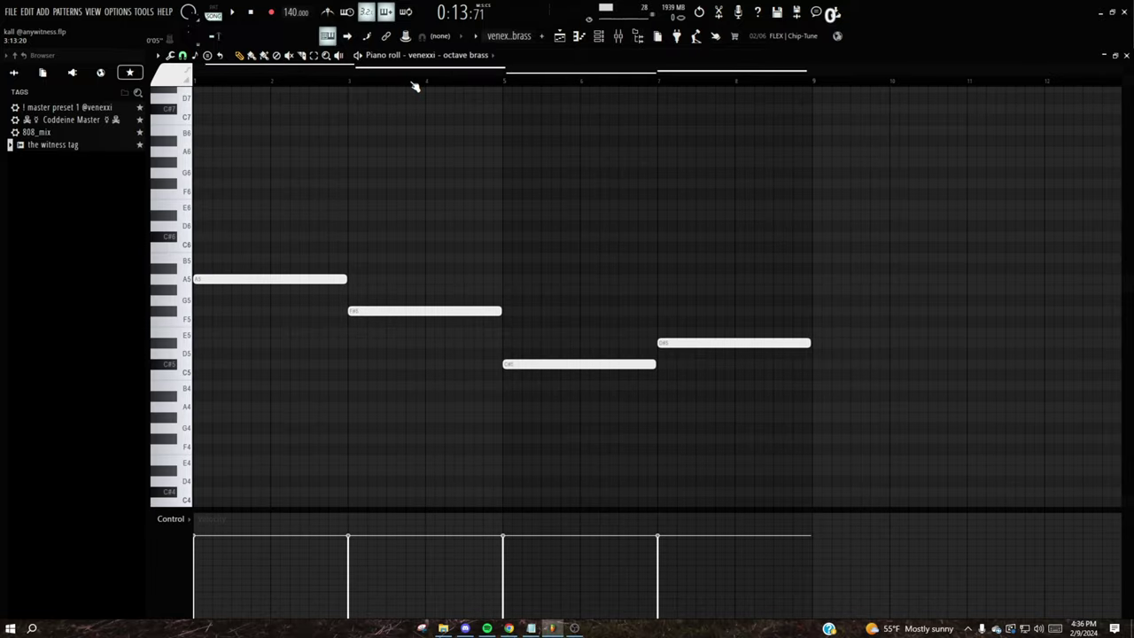
scroll(488, 205, up, 1)
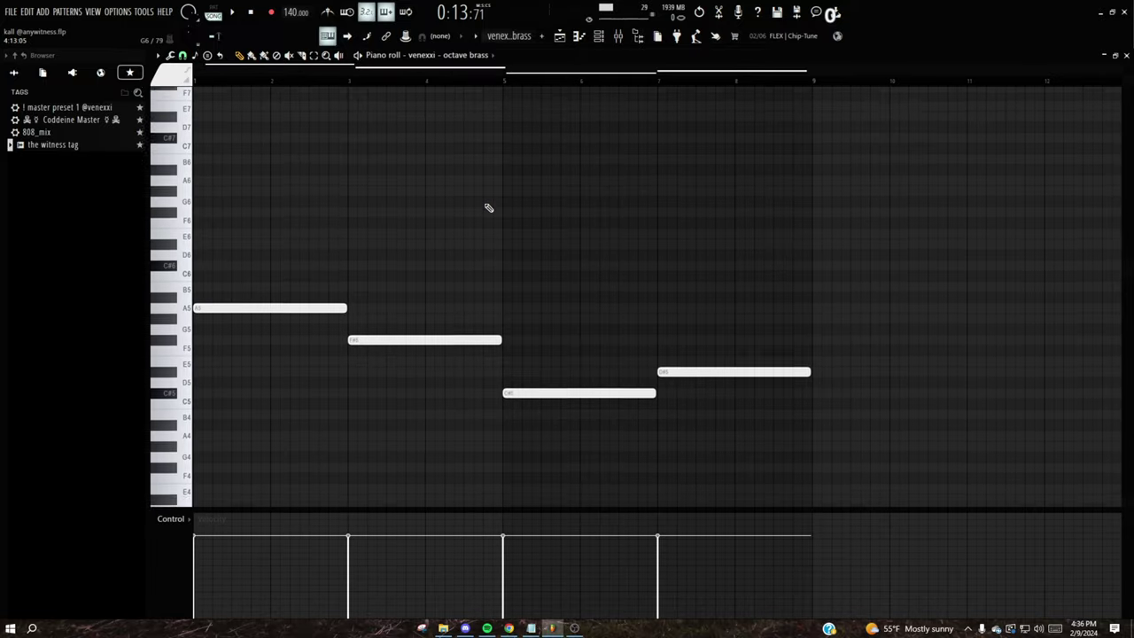
click(359, 55)
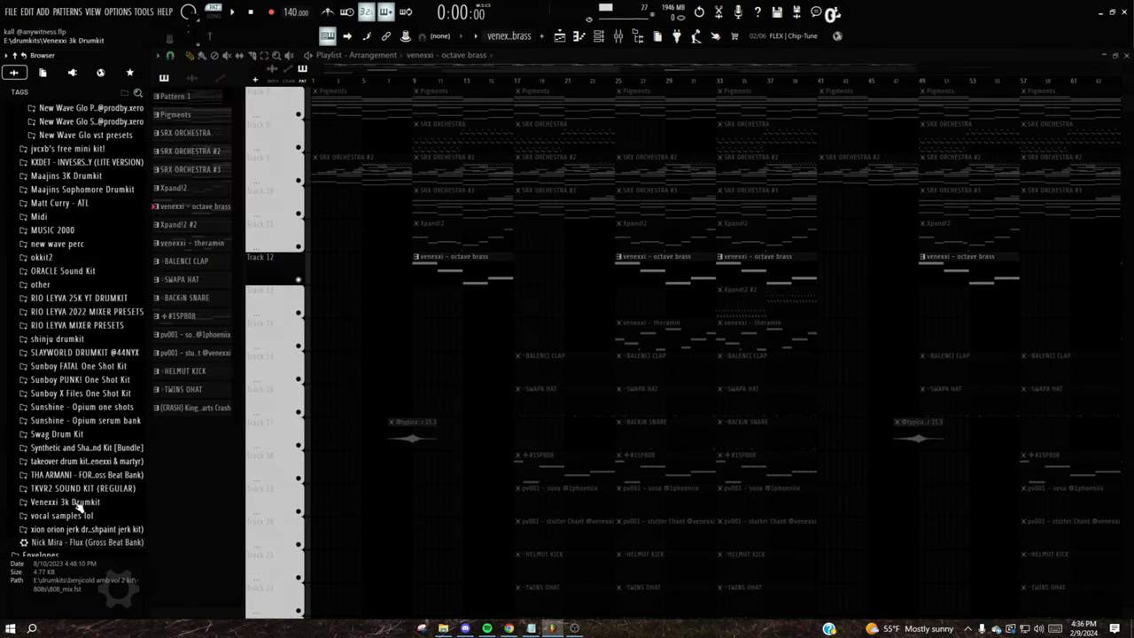
Browse the Venexxi 3k Drumkit folder down to its z ! one shots samples to locate the octave brass sound.
click(78, 502)
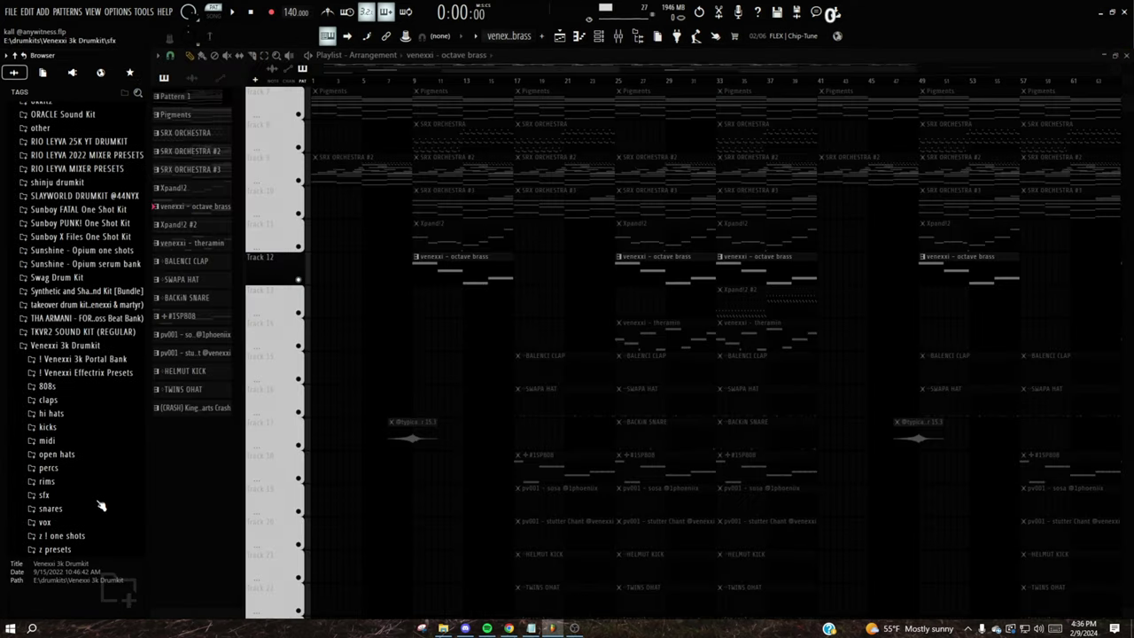
click(78, 389)
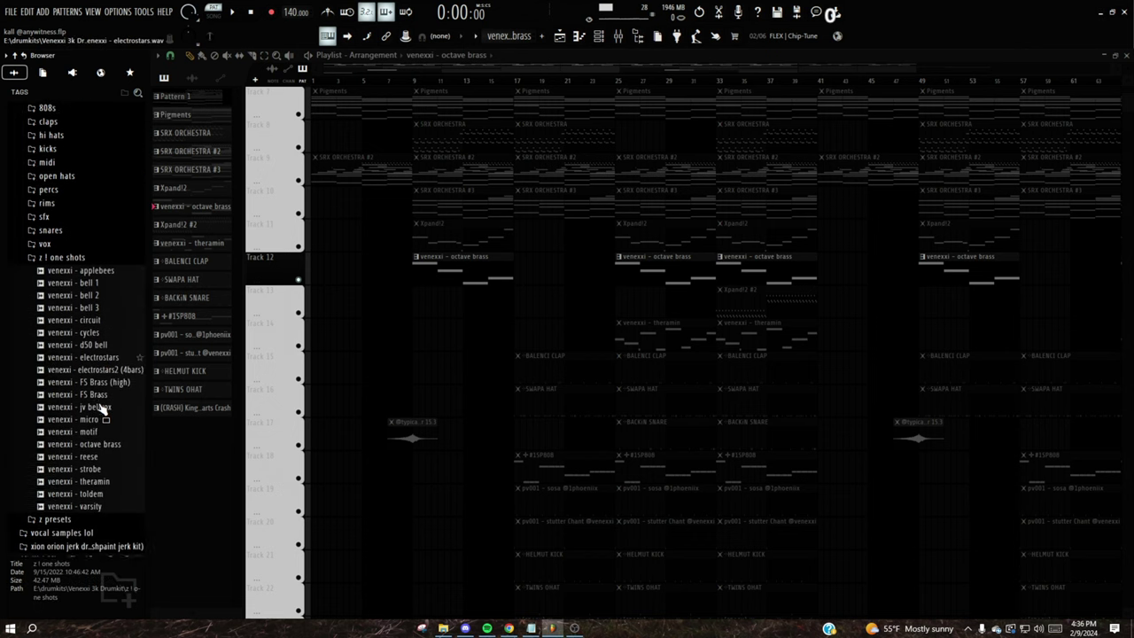
click(46, 339)
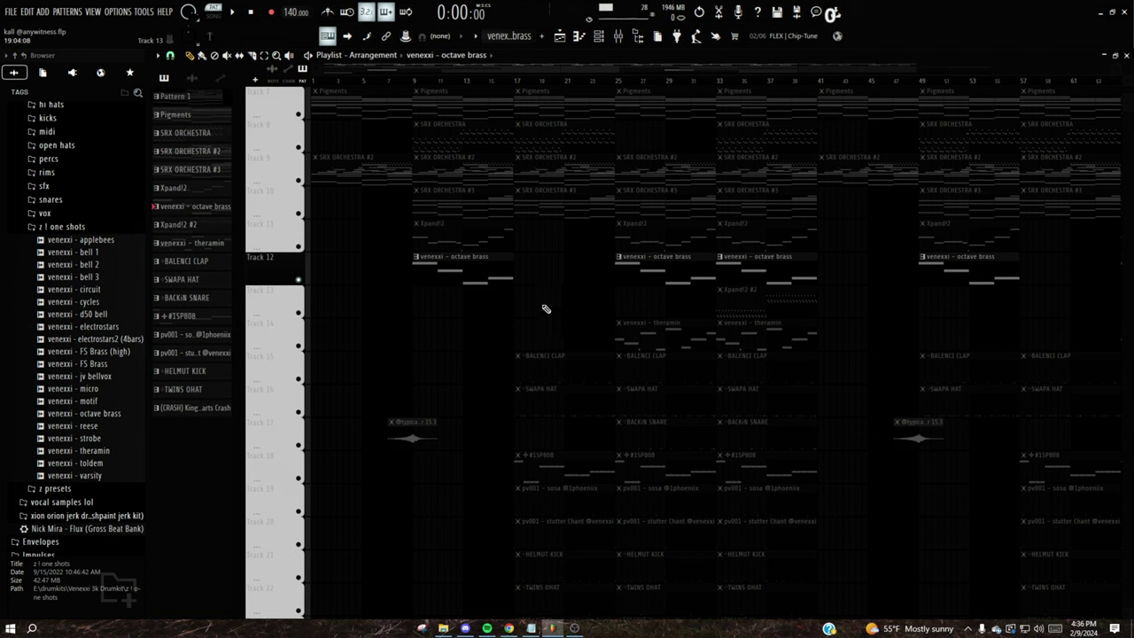
Solo the Xpand!2 #2 track, open its pattern in the piano roll and play back the repeating notes.
right_click(298, 312)
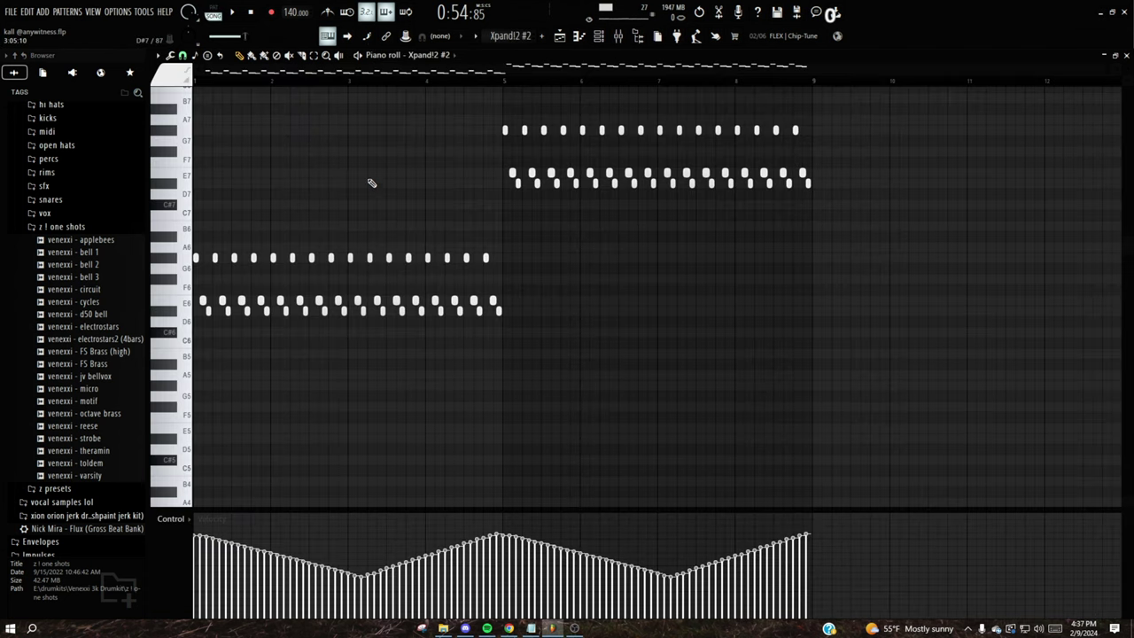
click(358, 56)
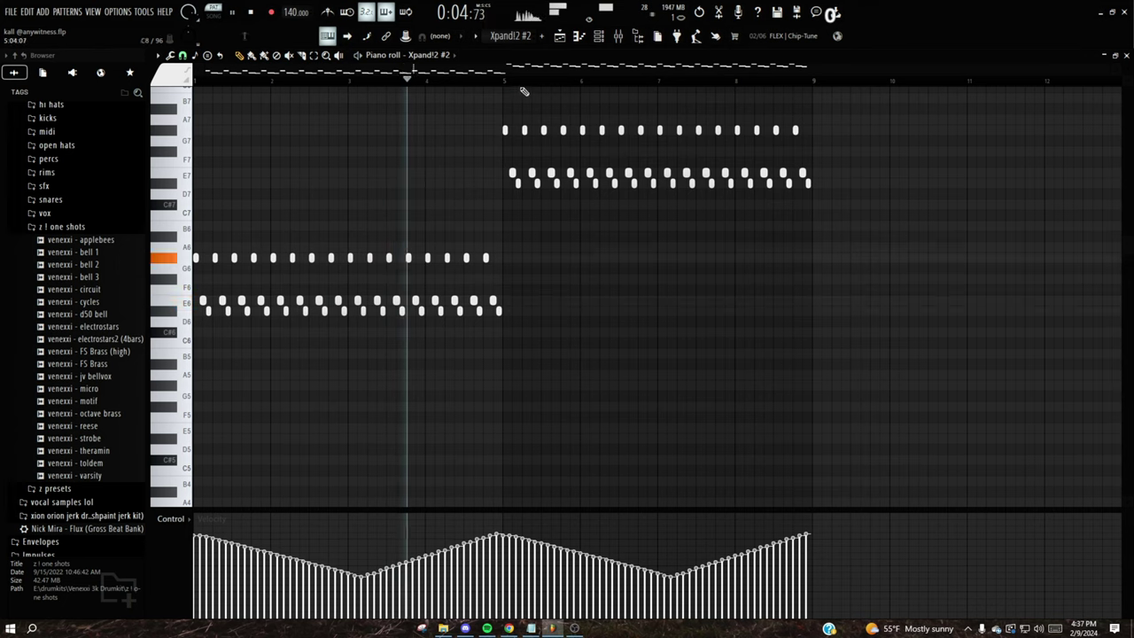
drag(523, 79, 813, 80)
key(ctrl+d)
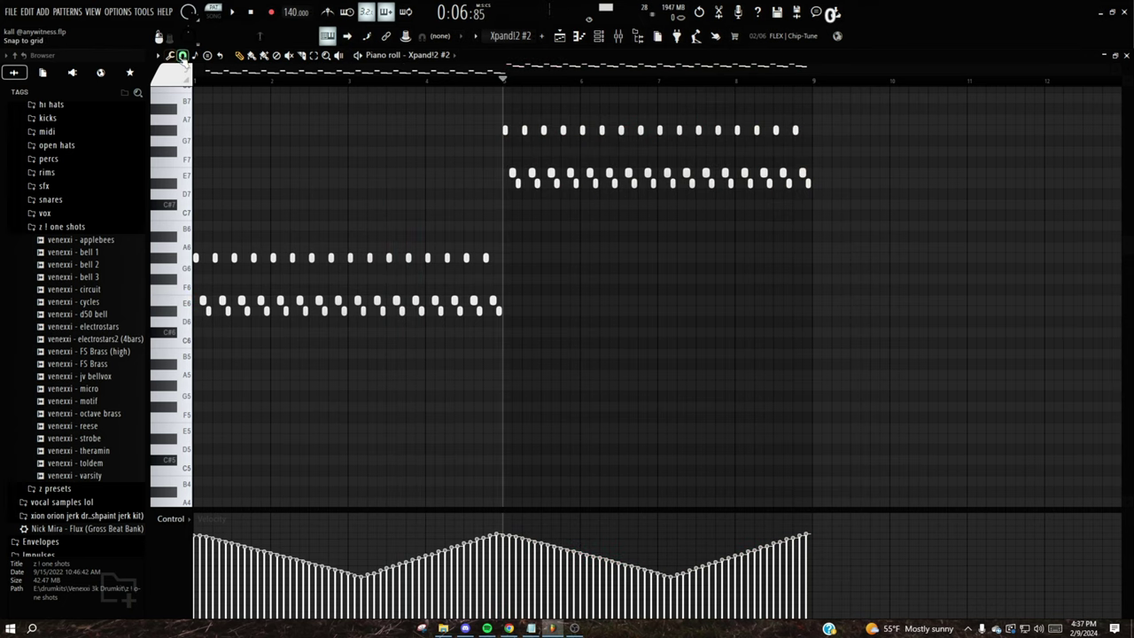
Check the piano roll's snap setting and highlight the repeating note groups of the Xpand!2 #2 pattern.
click(183, 56)
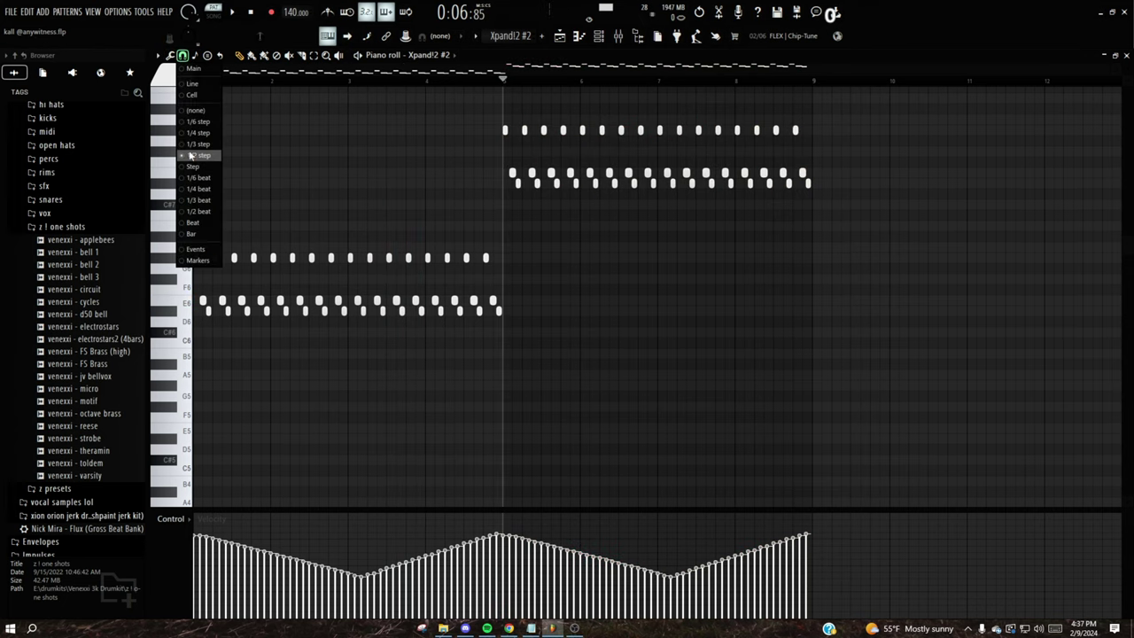
click(334, 162)
drag(476, 178, 884, 312)
key(ctrl+d)
scroll(496, 194, up, 3)
drag(470, 190, 960, 316)
key(ctrl+d)
Inspect the effects on the Xpand!2 #2 mixer channel and check which preset the instrument uses.
key(F9)
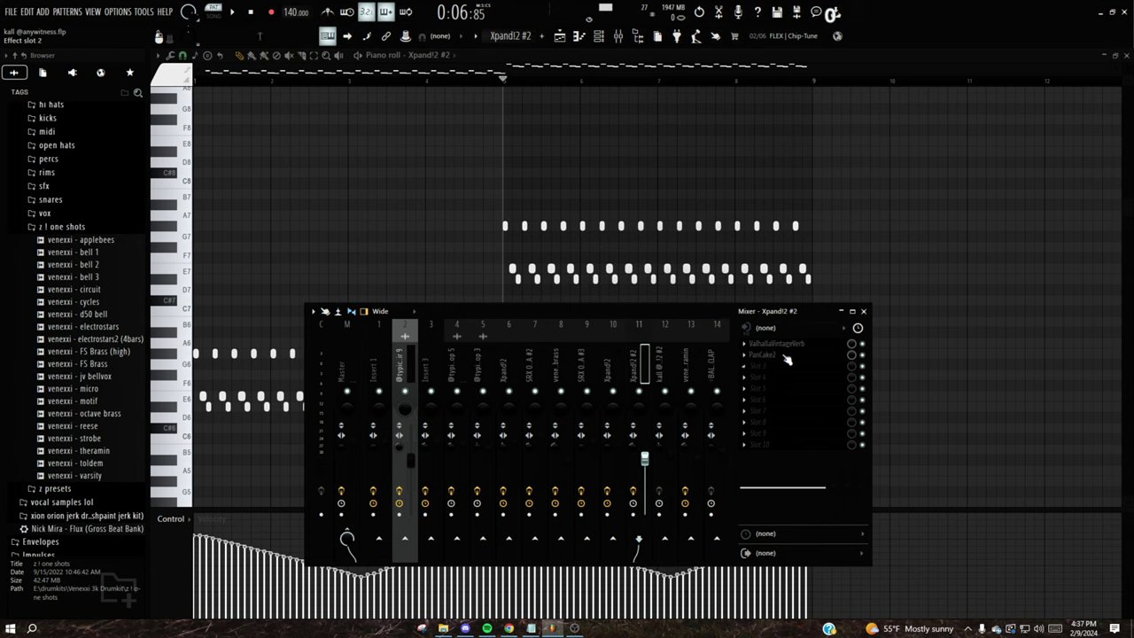
click(863, 311)
click(613, 35)
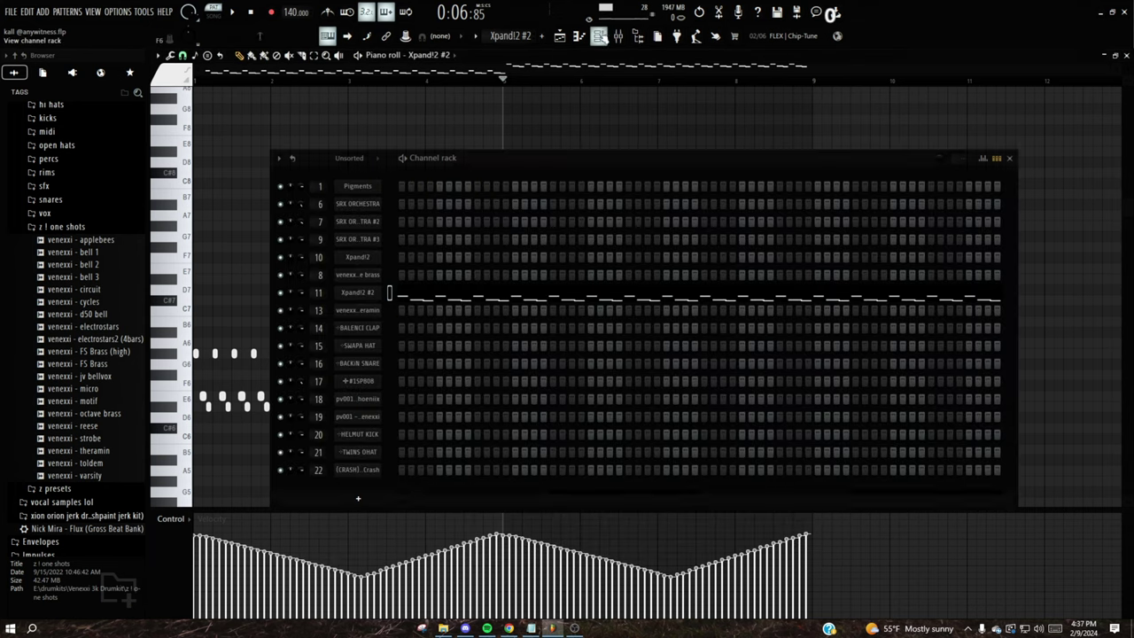
click(358, 454)
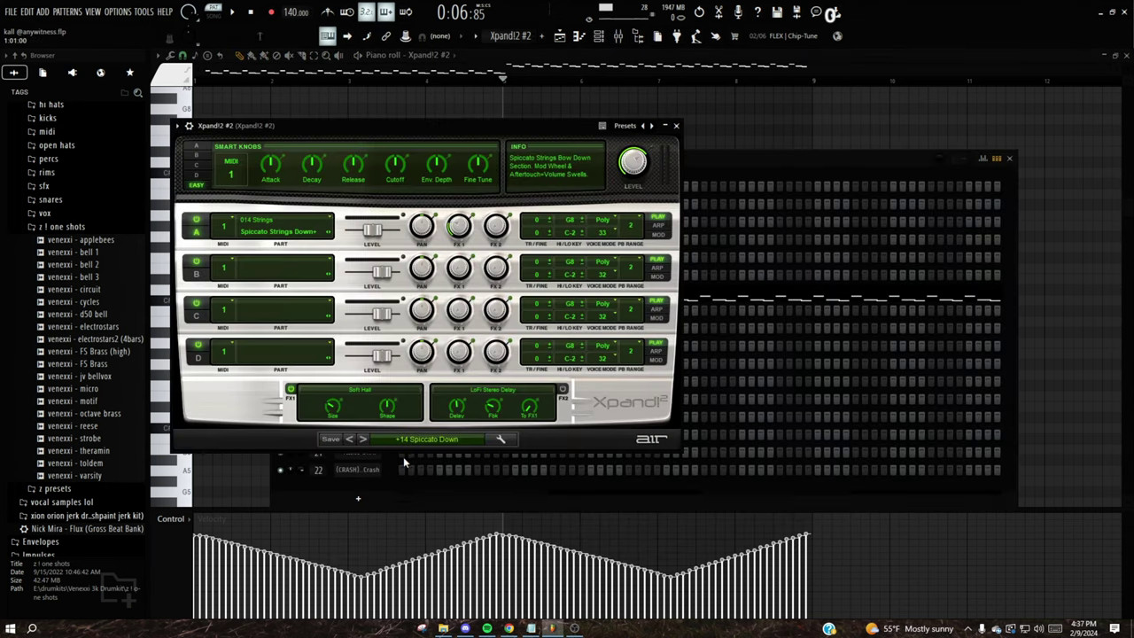
click(676, 126)
click(1015, 158)
Solo the venexxi - theramin track in the playlist and open its pattern in the piano roll, viewing it from bar 1.
click(1126, 55)
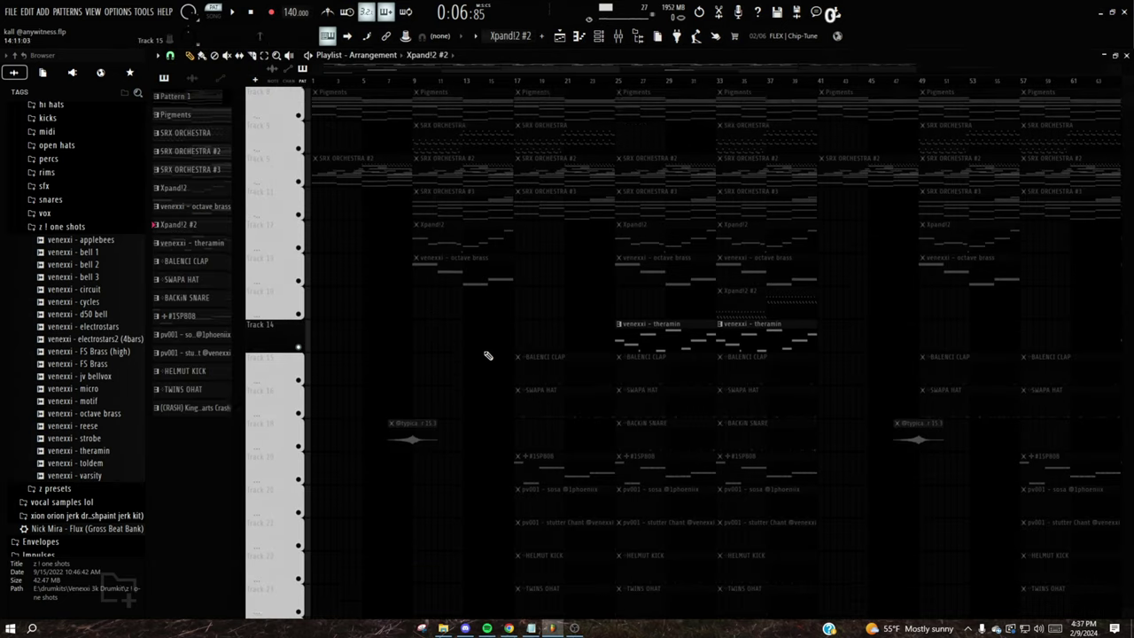
scroll(606, 384, down, 4)
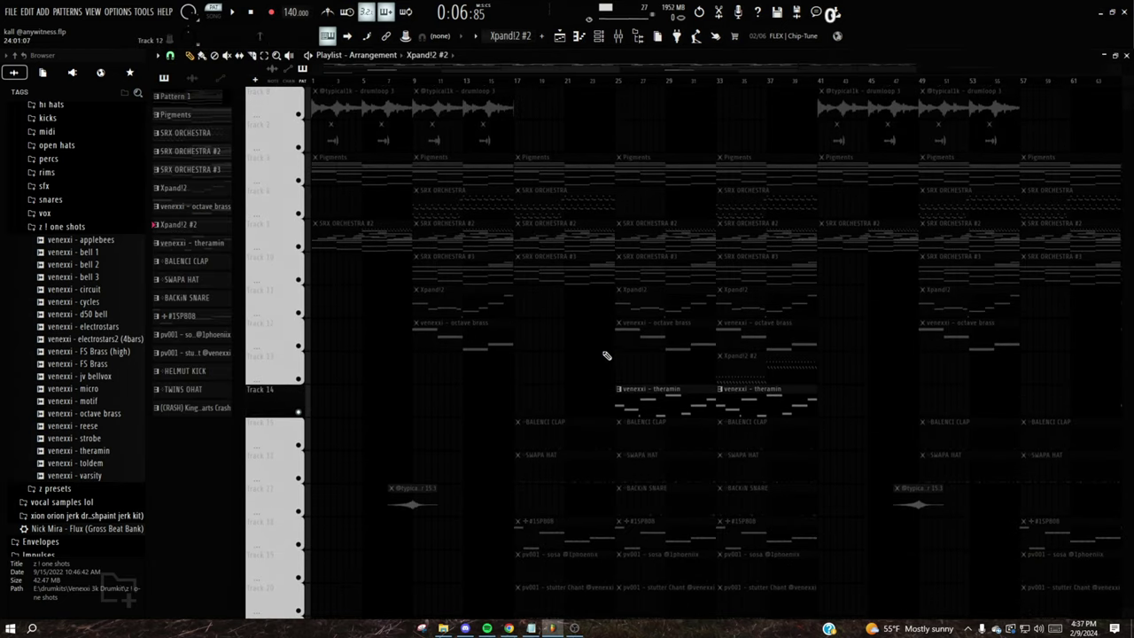
double_click(679, 402)
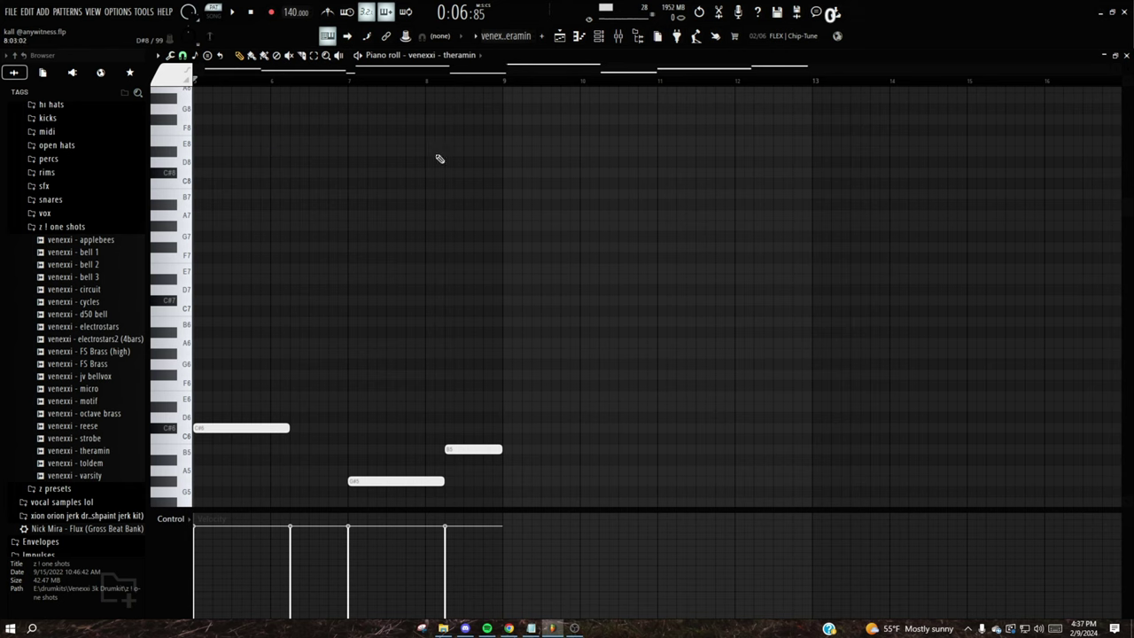
drag(798, 66, 133, 131)
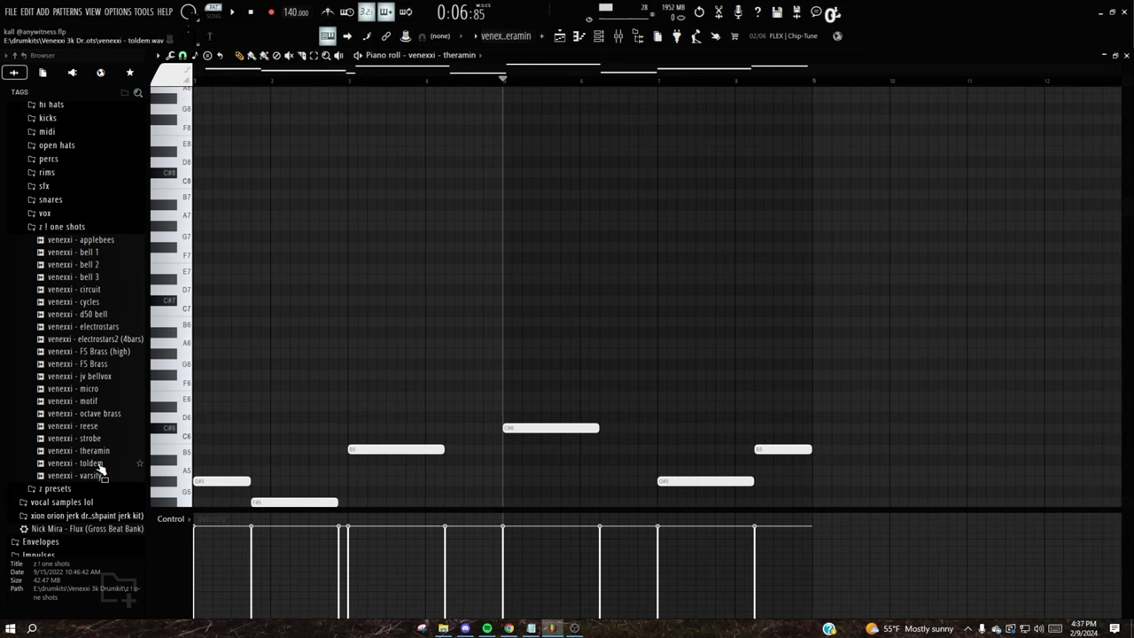
scroll(400, 494, down, 5)
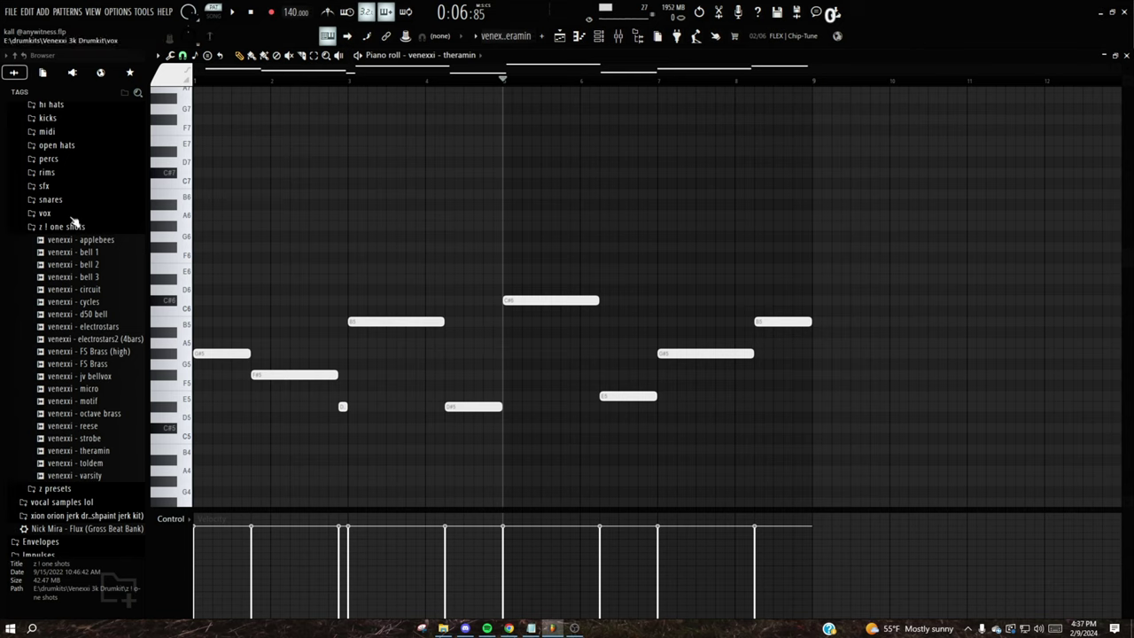
Play back the venexxi - theramin pattern and check the effects on its mixer channel, including Fruity parametric EQ 2.
scroll(85, 319, up, 6)
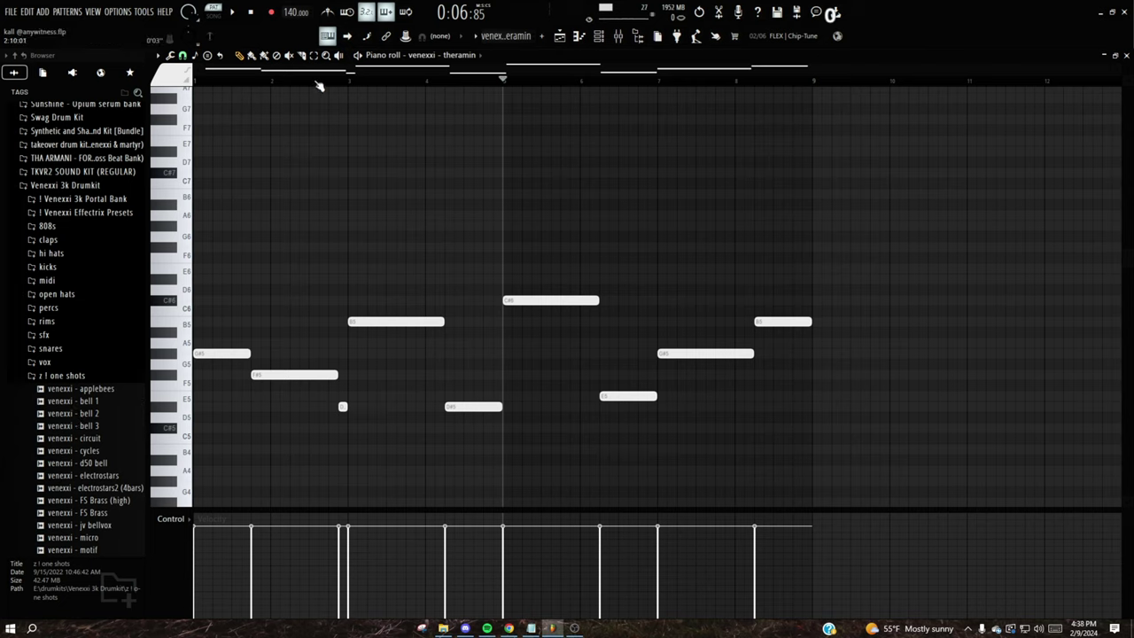
click(358, 55)
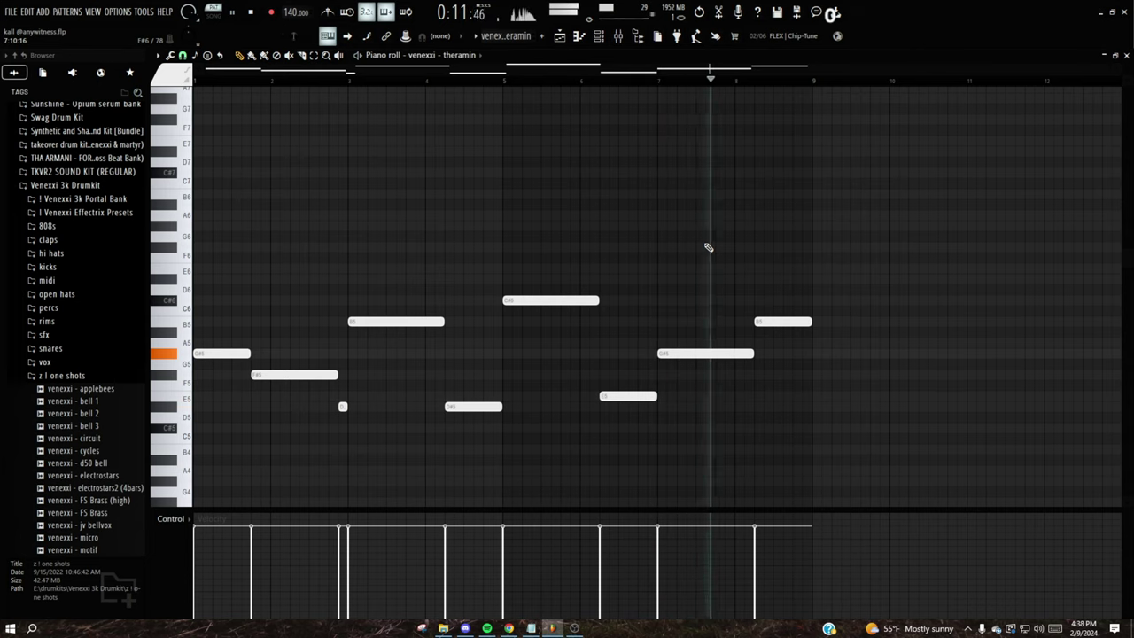
key(space)
click(624, 44)
click(780, 355)
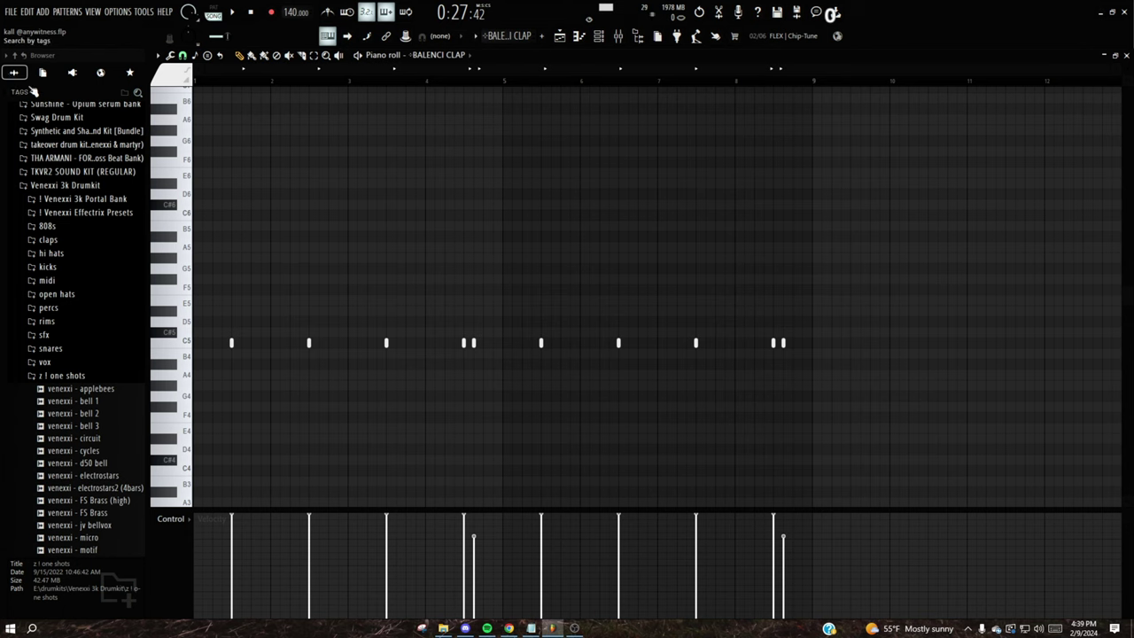
Expand the ONE&ONLY DRUMKIT folder among the drumkits in the browser and play back the BALENCI CLAP pattern.
scroll(75, 314, up, 15)
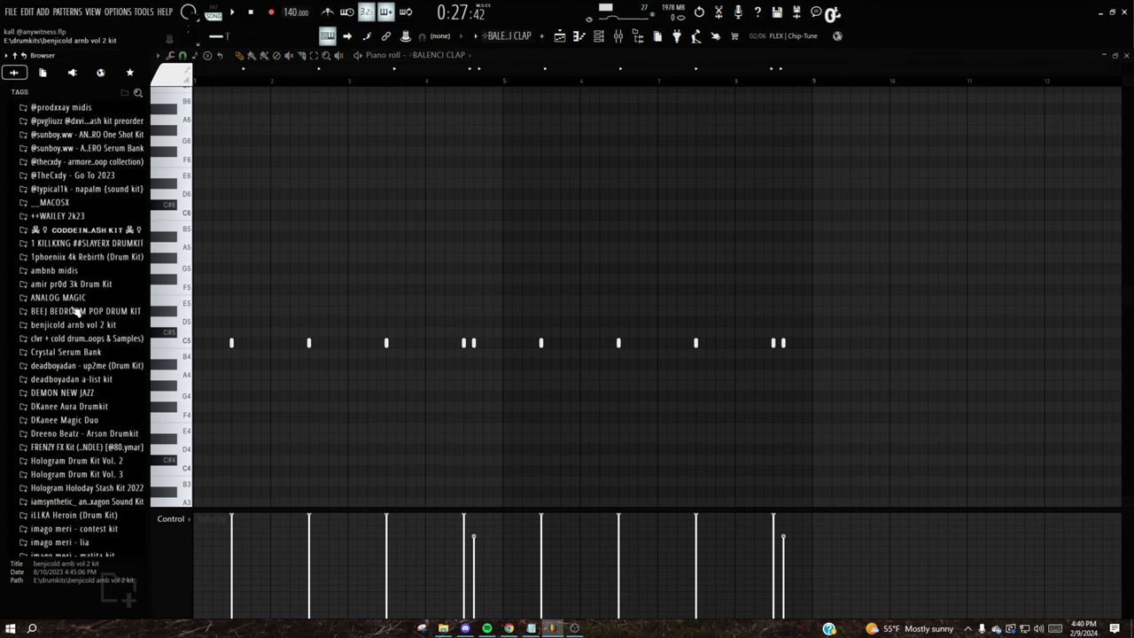
scroll(75, 315, up, 2)
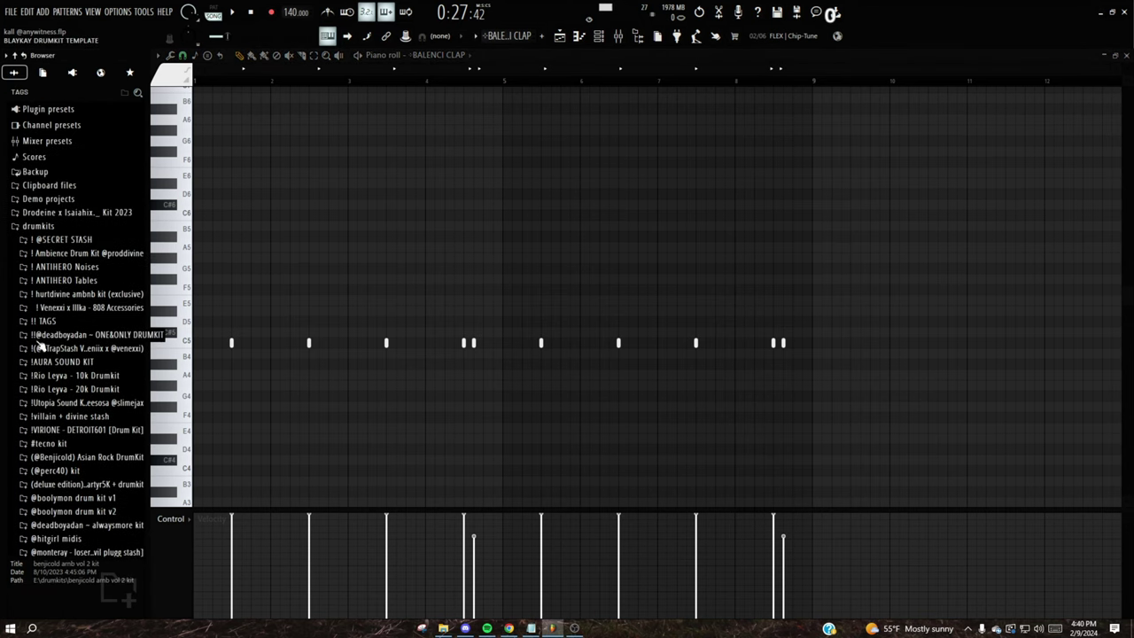
click(102, 342)
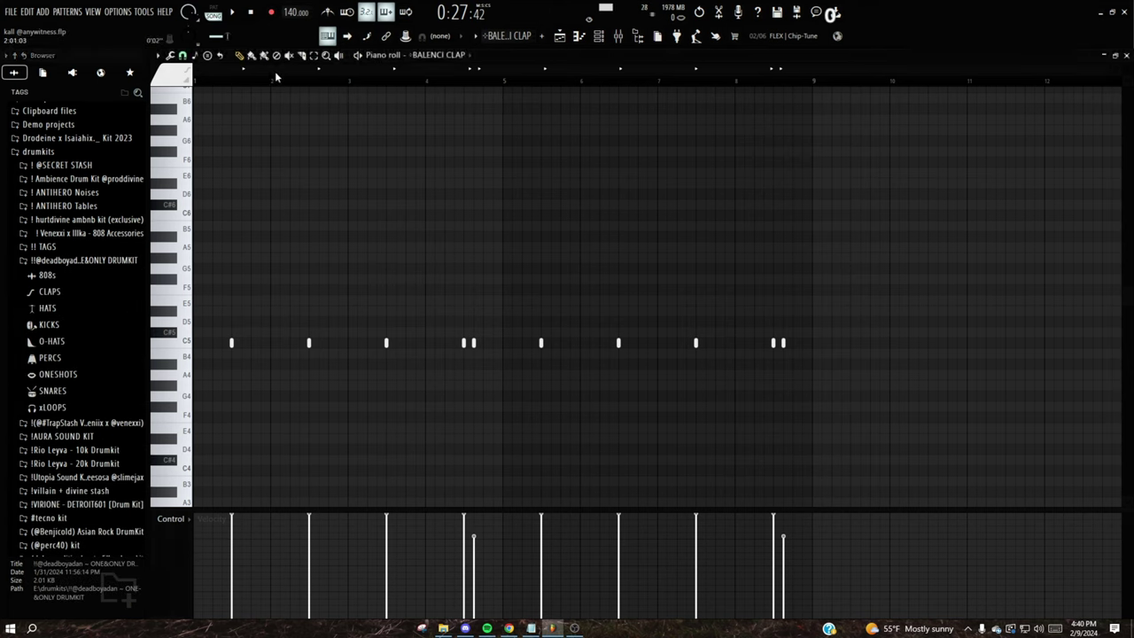
click(359, 56)
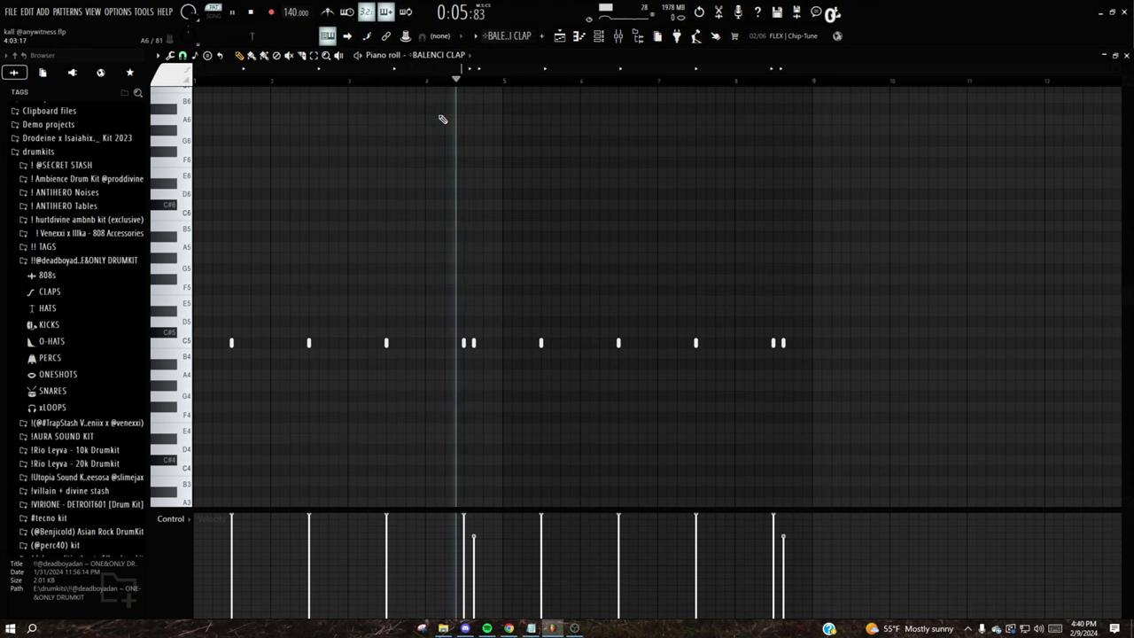
key(space)
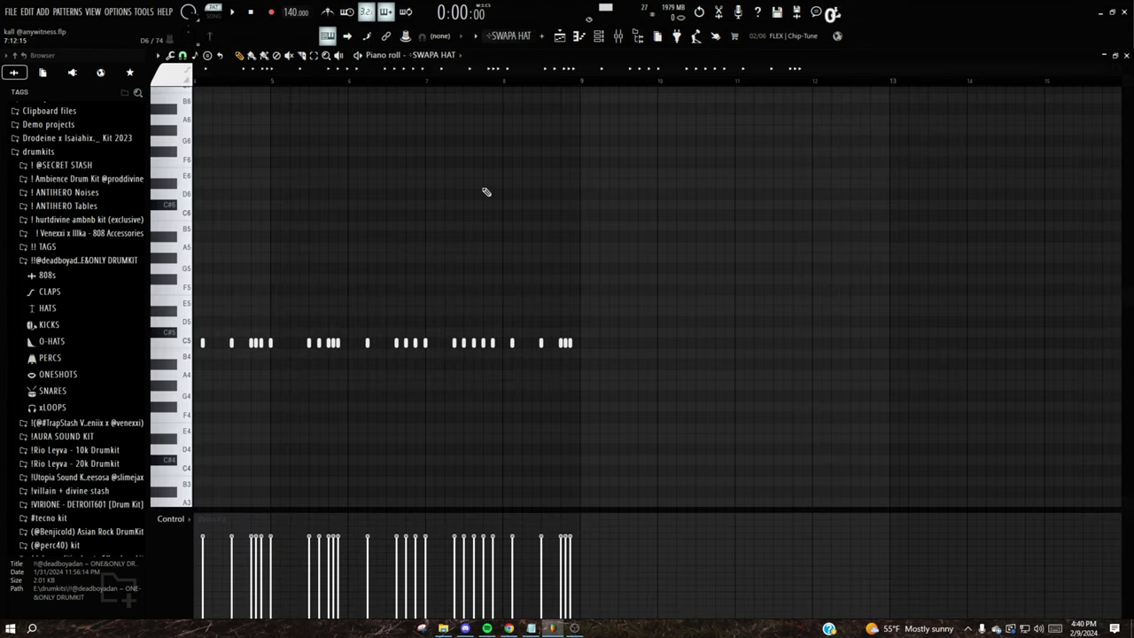
Review the SWAPA HAT and BACKiN SNARE patterns in the piano roll and play back the snare from bar 1.
scroll(224, 92, left, 3)
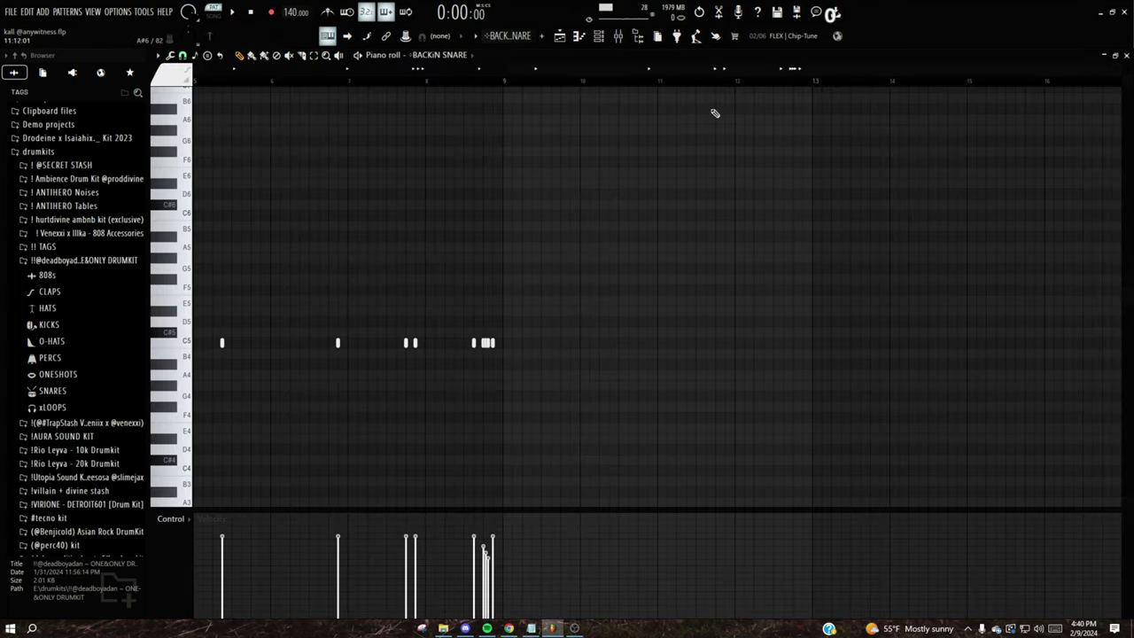
scroll(447, 91, left, 4)
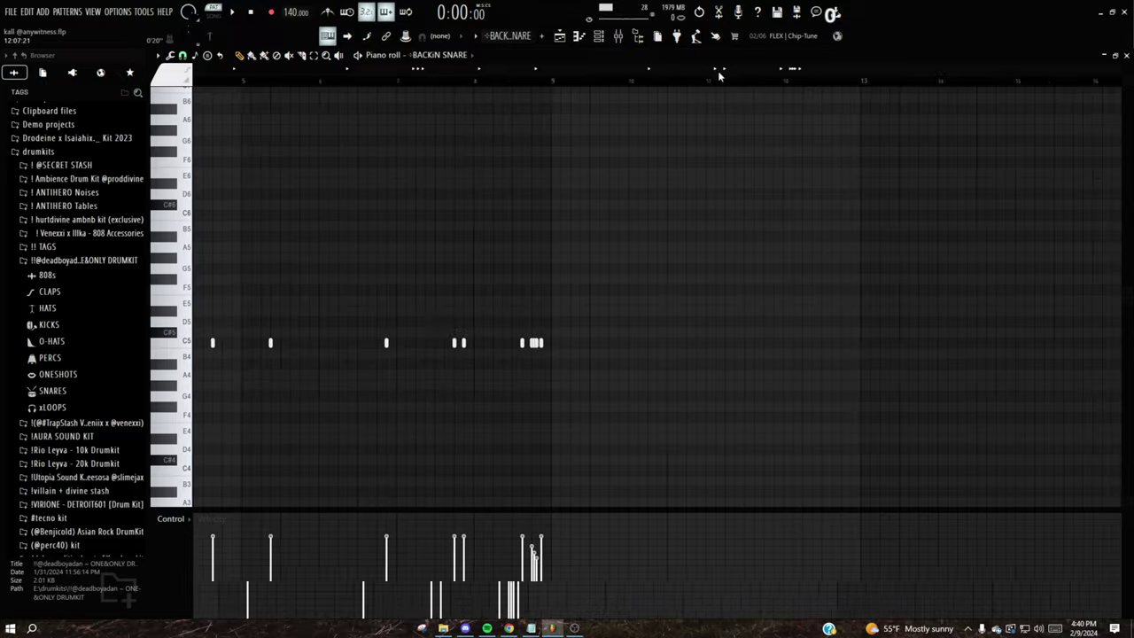
key(space)
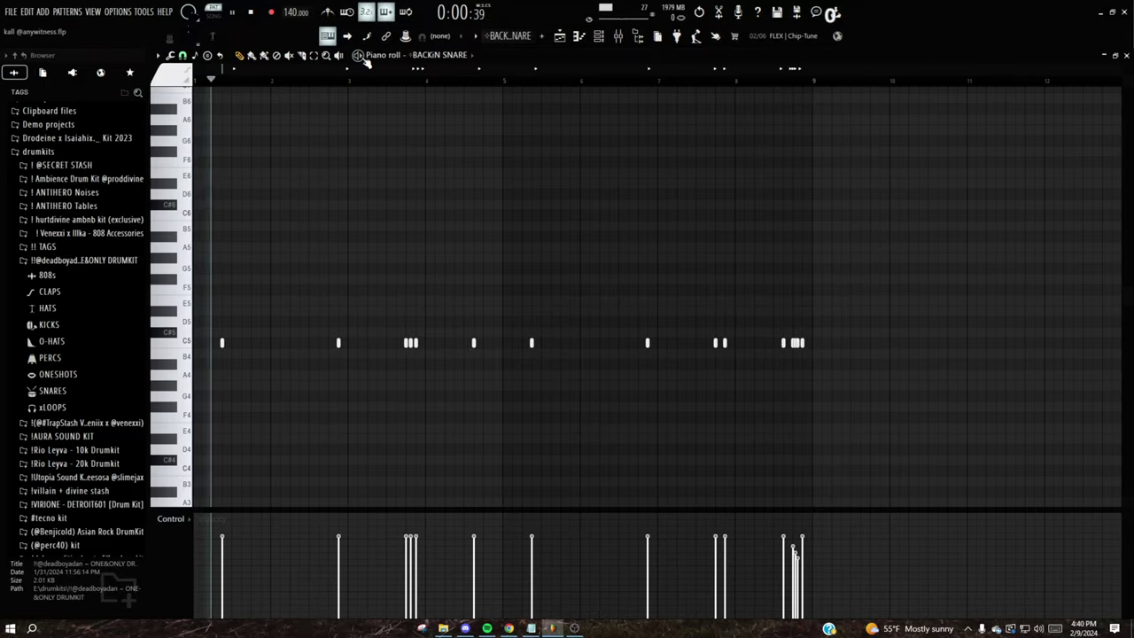
drag(333, 82, 405, 84)
click(466, 83)
key(space)
Solo the #1SP808 track in the playlist and open its pattern in the piano roll.
key(F5)
click(299, 247)
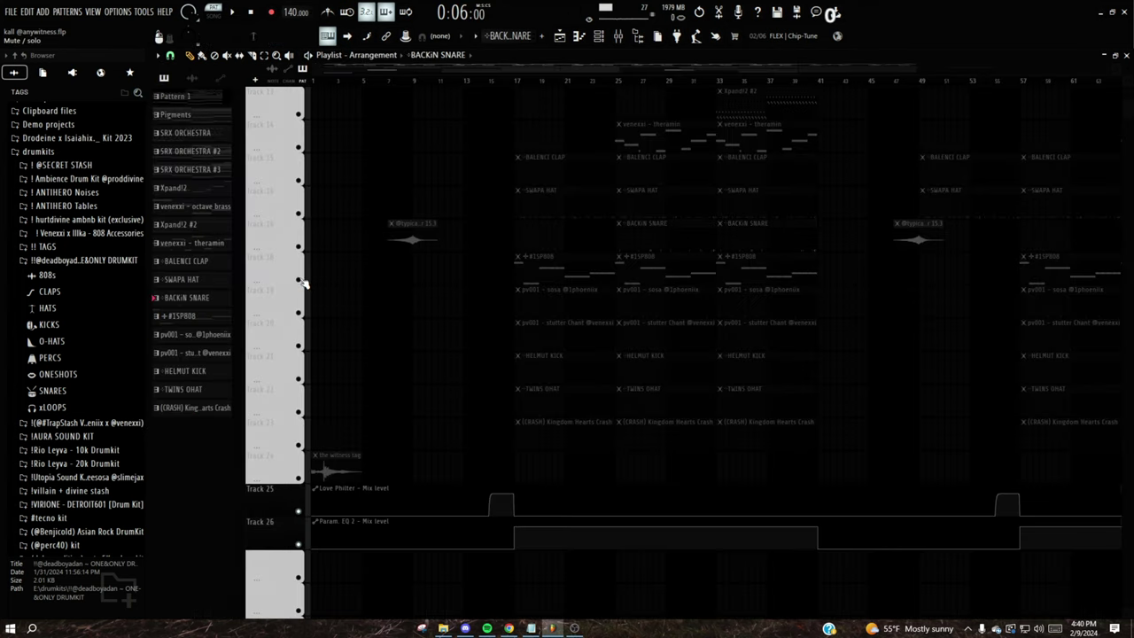
click(298, 280)
key(F7)
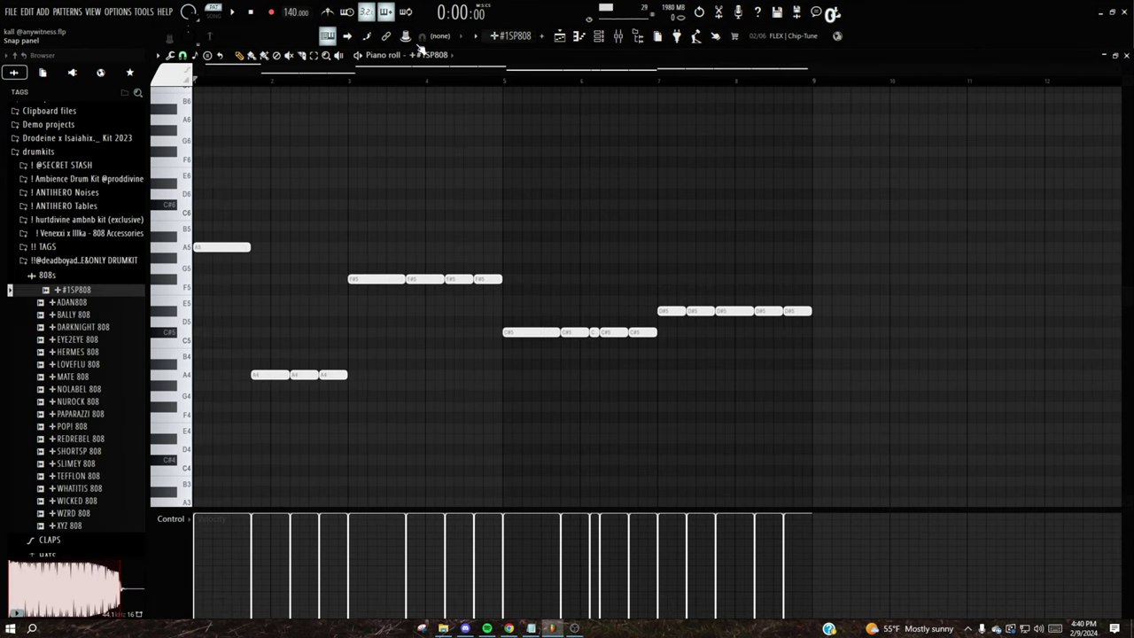
Play back the #1SP808 pattern and point out its notes across all eight bars.
click(359, 57)
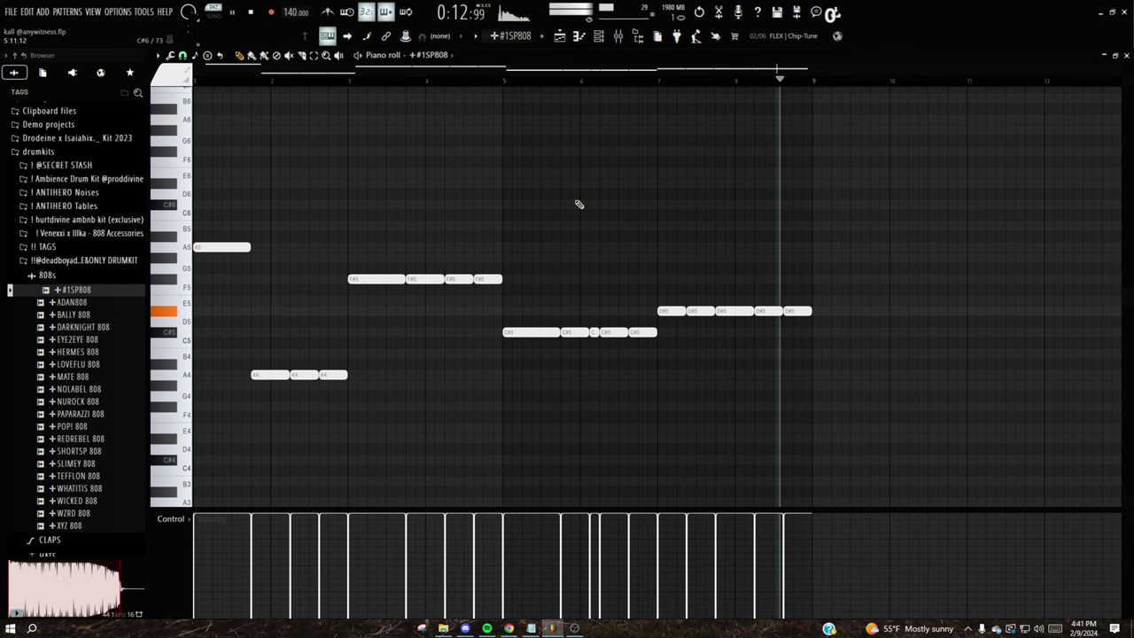
key(space)
drag(215, 222, 970, 369)
Return to the playlist, solo the pv001 - sosa track and play it back from bar 17.
key(F5)
click(517, 83)
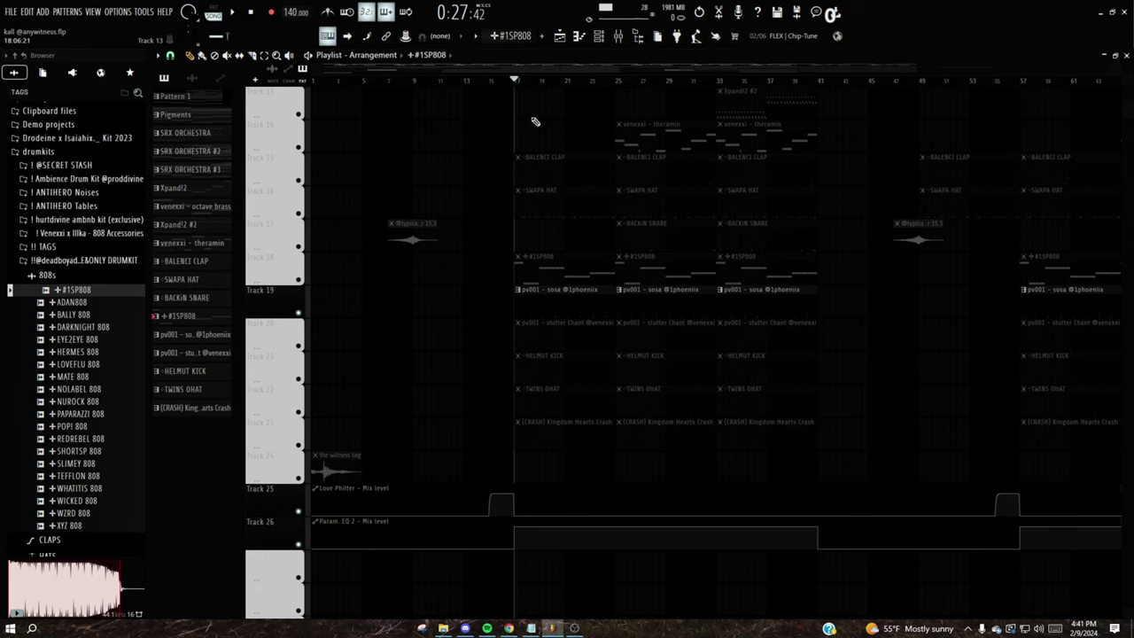
key(space)
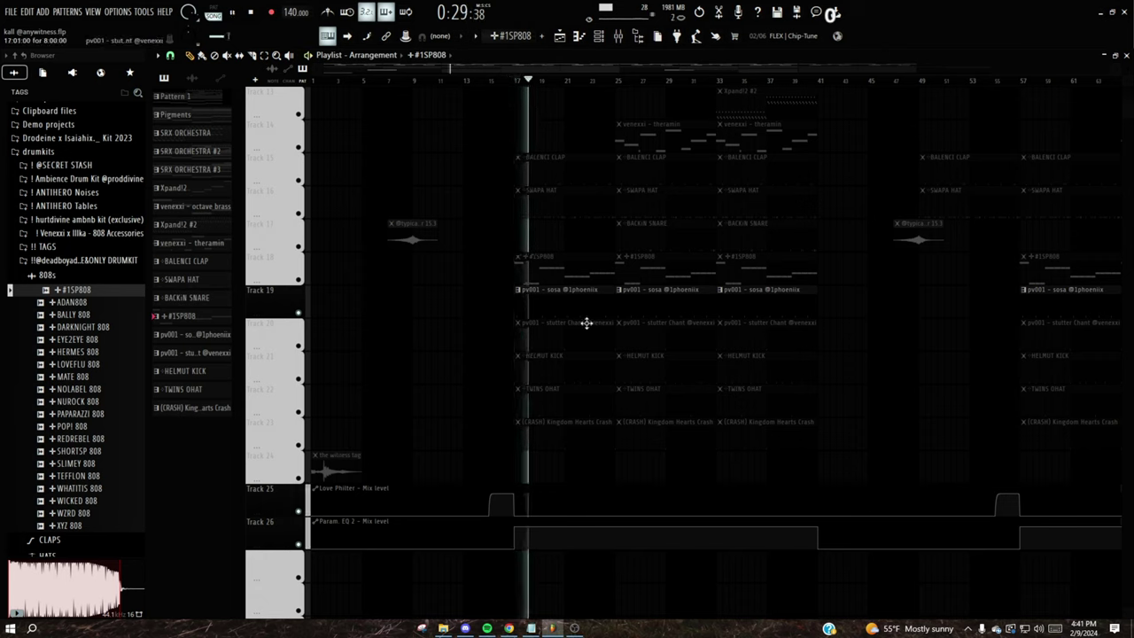
key(space)
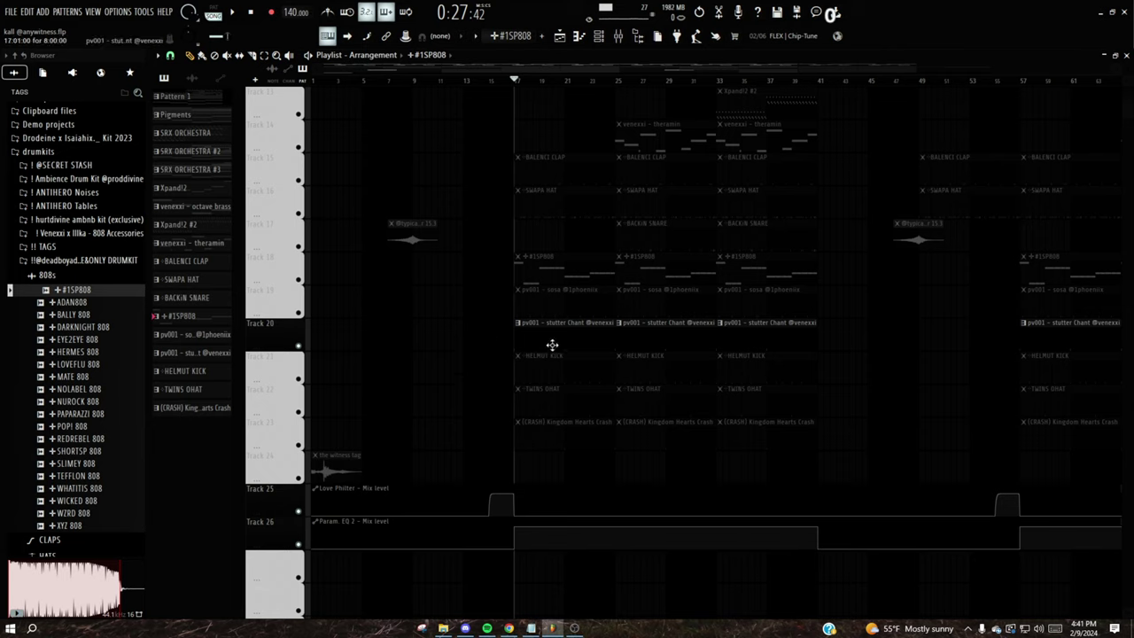
Play back the soloed pv001 - stutter Chant track from bar 17.
click(500, 343)
key(space)
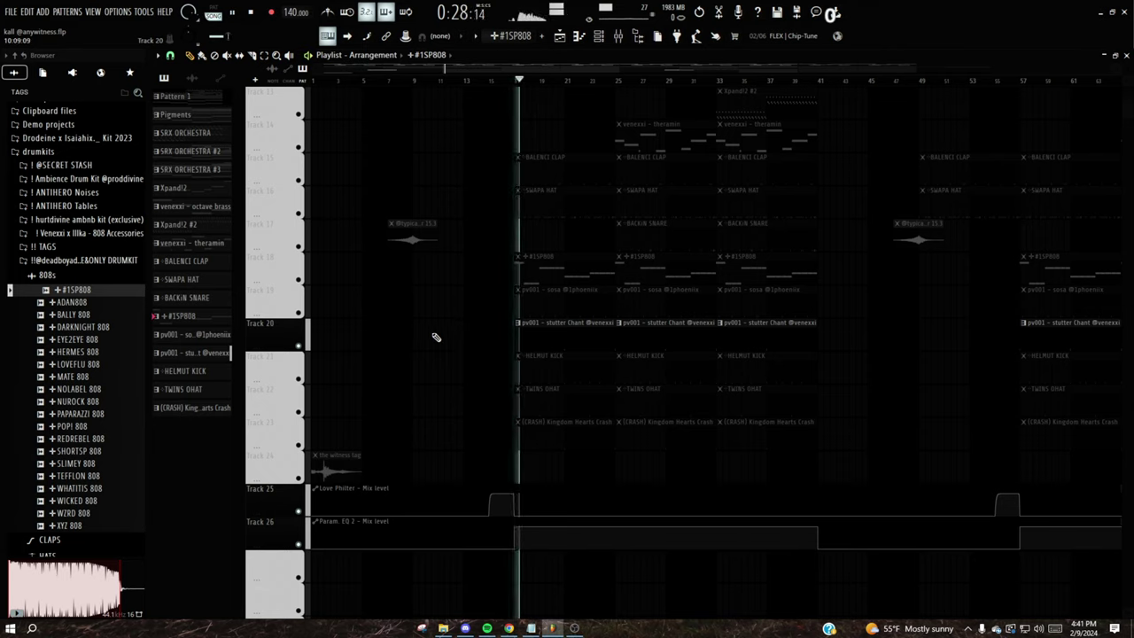
key(space)
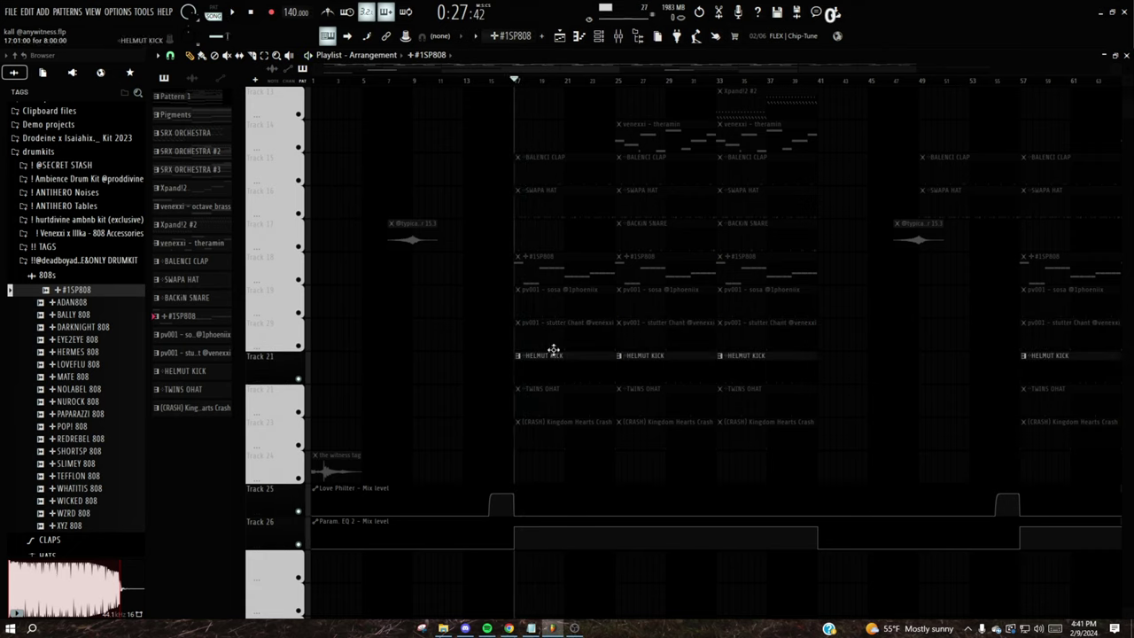
Play back the soloed HELMUT KICK track from bar 17 and highlight the first #1SP808 clip.
key(space)
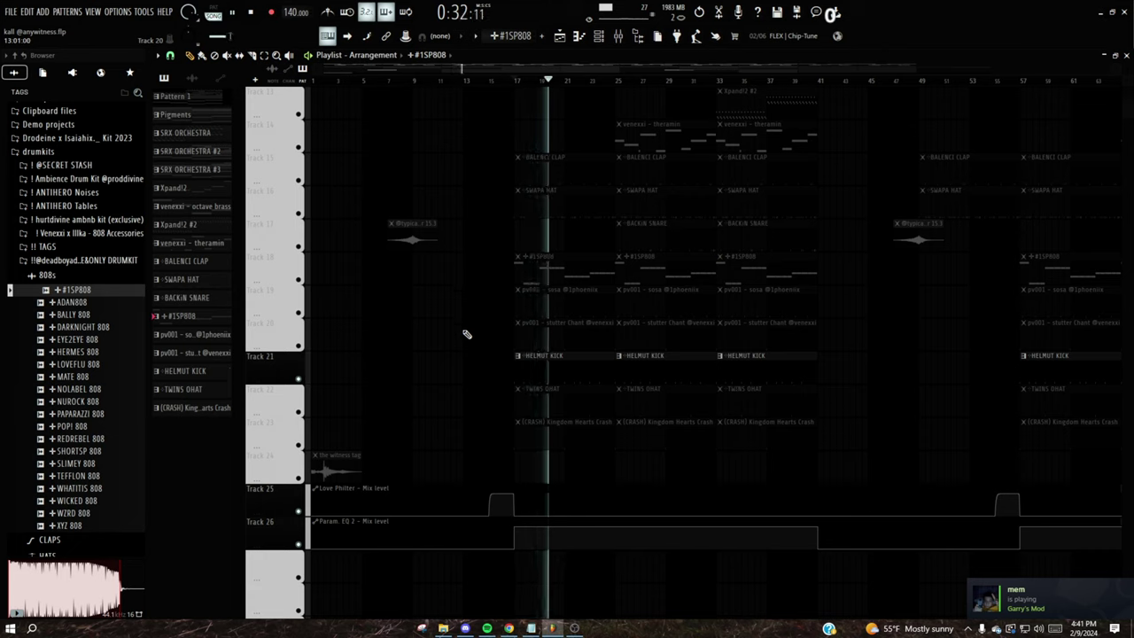
key(space)
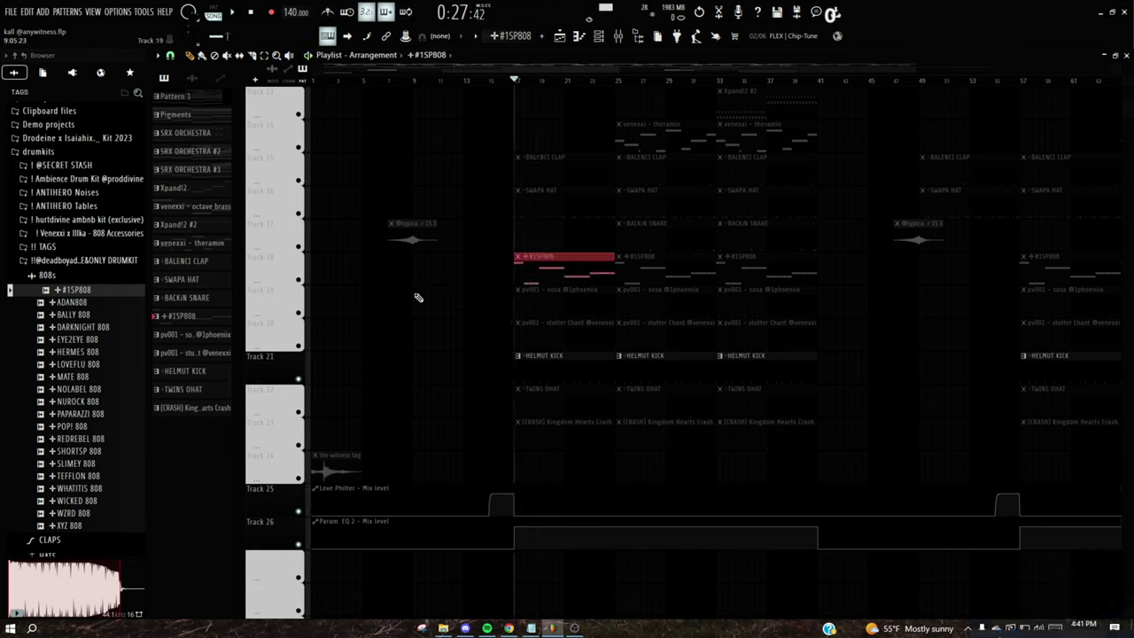
drag(493, 254, 593, 281)
click(382, 352)
Solo the TWINS OHAT and (CRASH) Kingdom Hearts Crash tracks in turn and play back each from bar 17.
right_click(299, 412)
key(space)
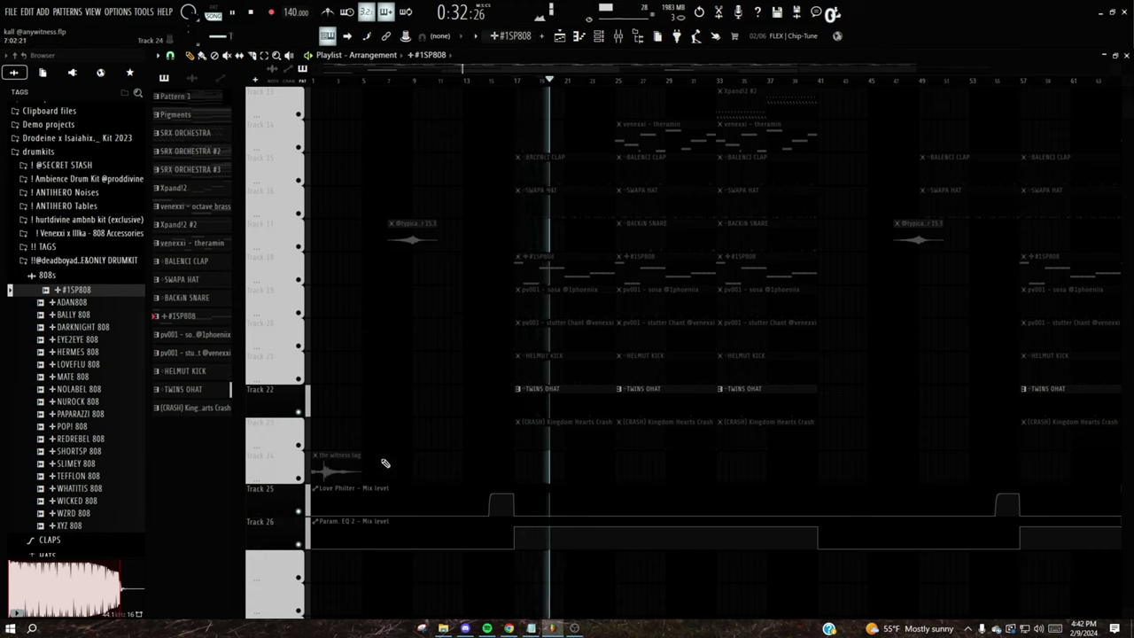
right_click(299, 445)
key(space)
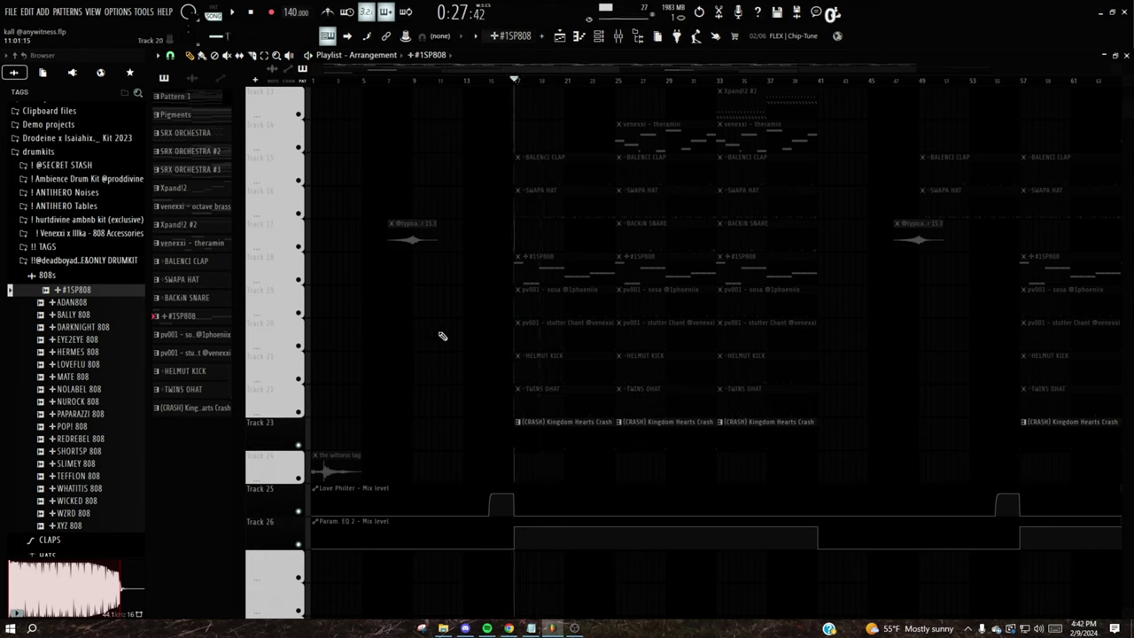
key(space)
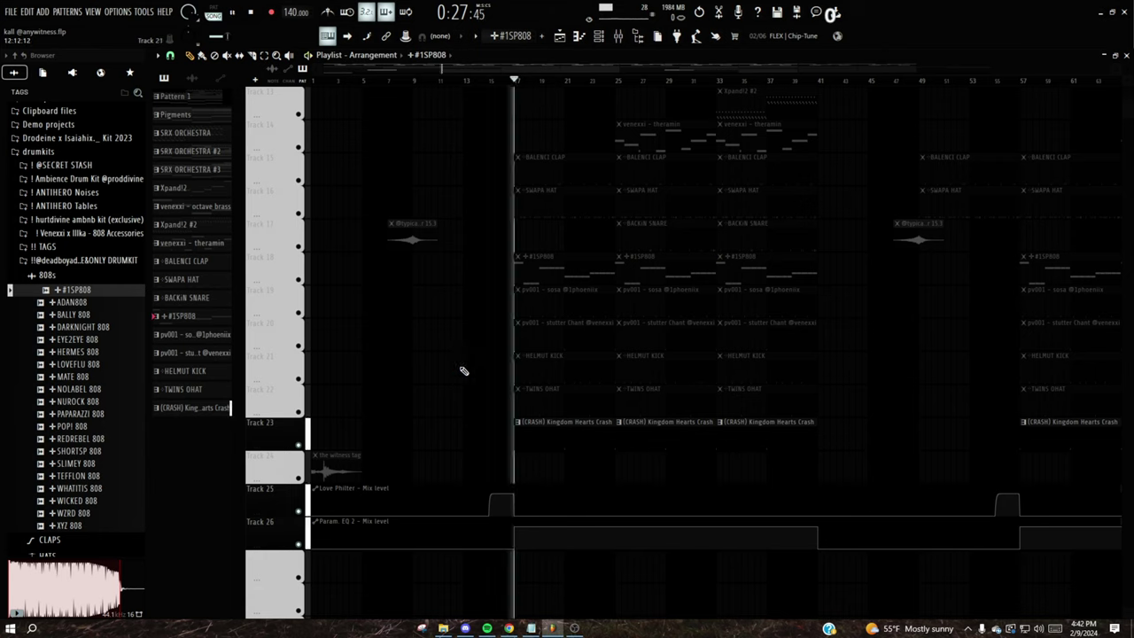
key(space)
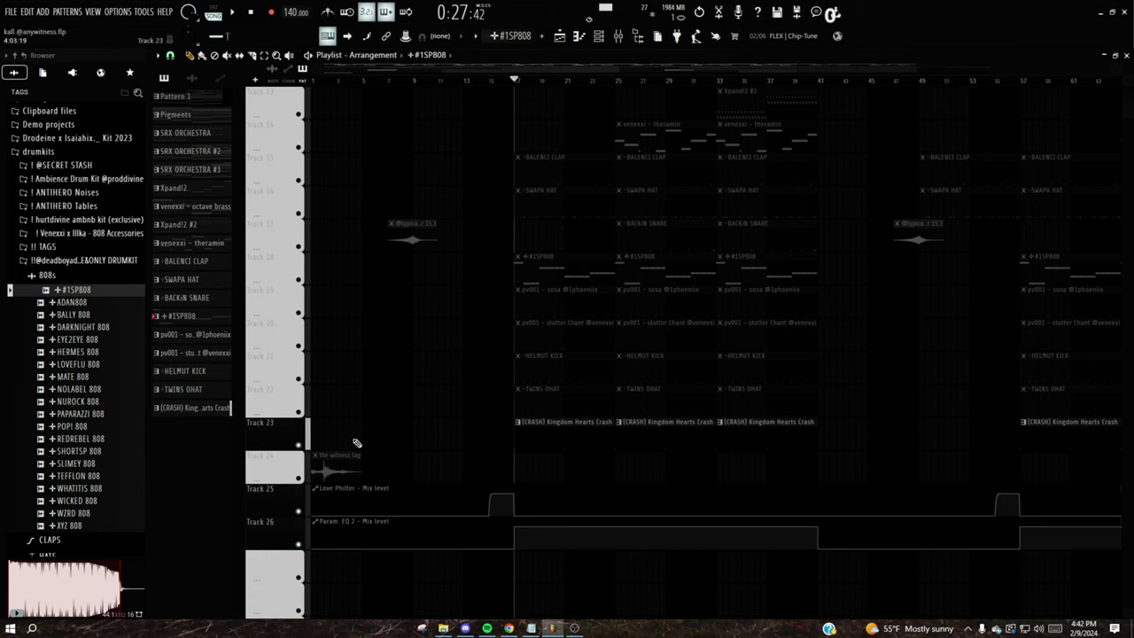
scroll(55, 265, up, 3)
click(67, 282)
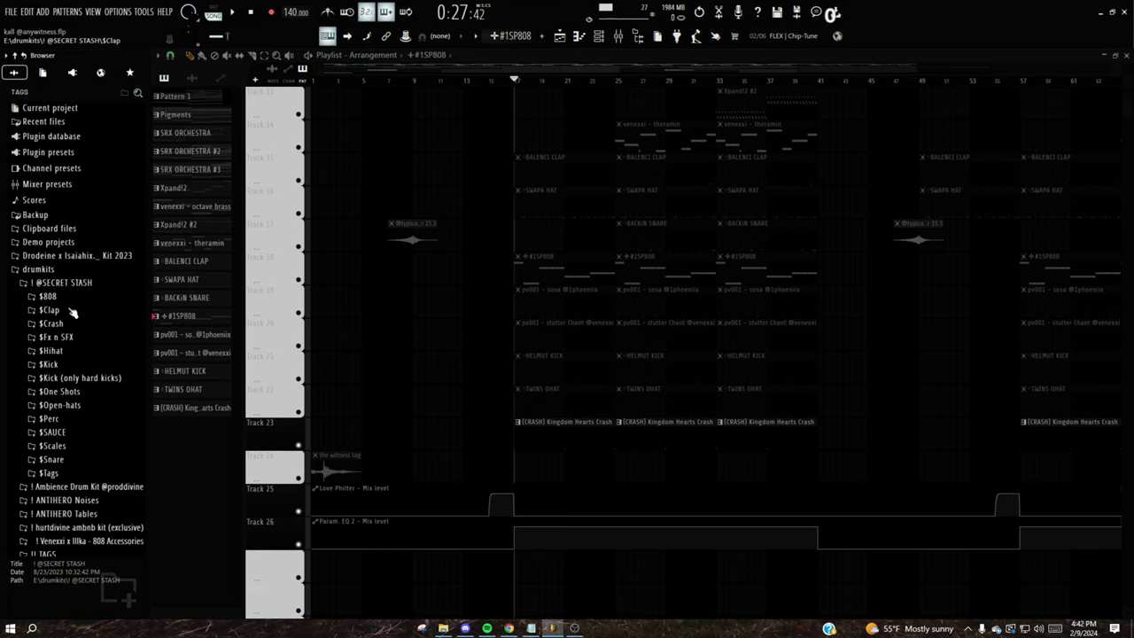
click(51, 323)
click(46, 283)
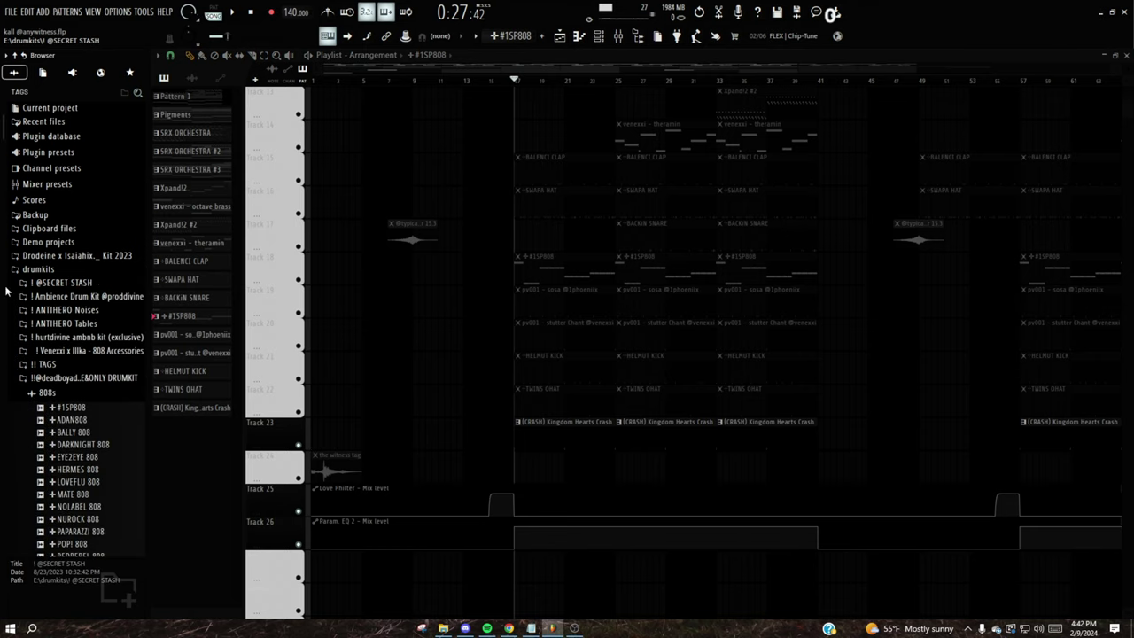
click(73, 393)
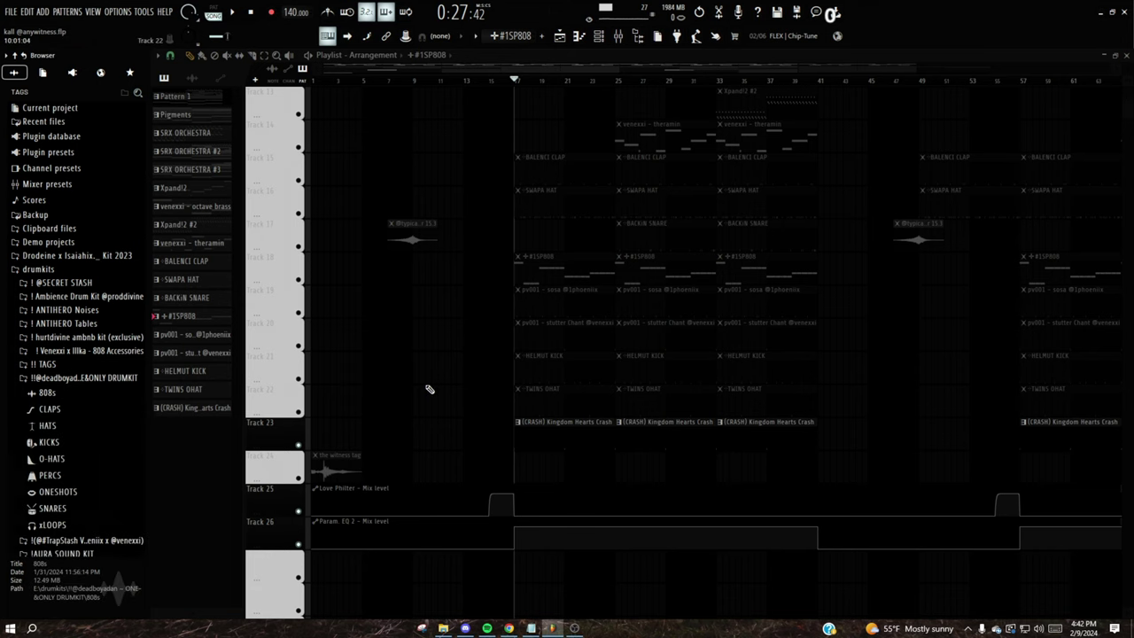
Open the mixer and show the drum and 808 channels up to insert 22.
scroll(425, 387, up, 5)
click(623, 39)
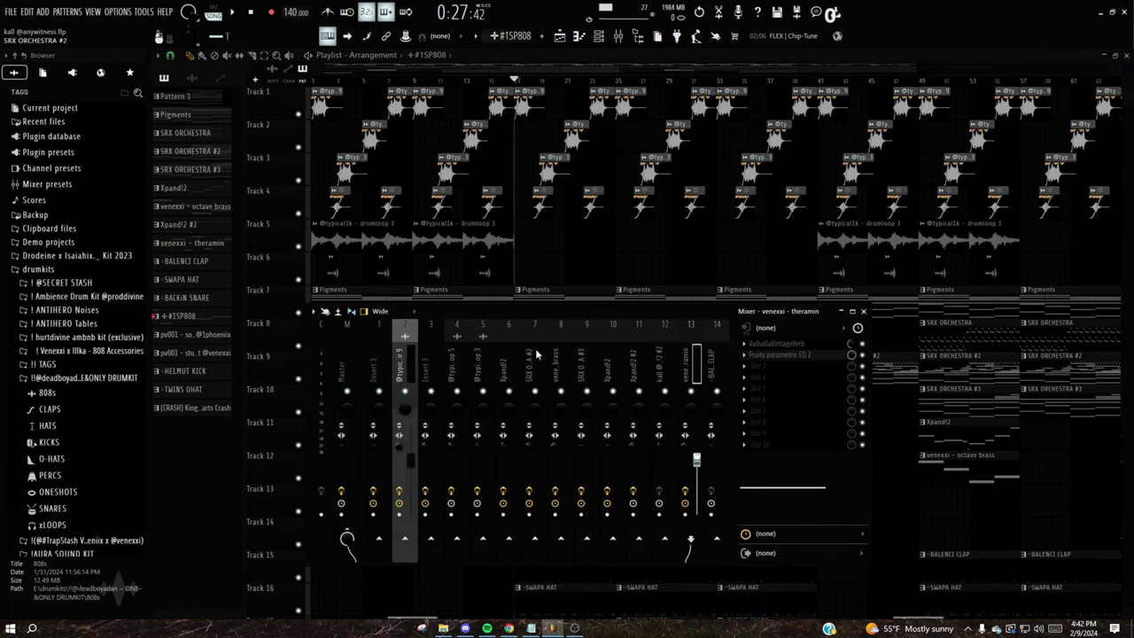
drag(391, 560, 409, 560)
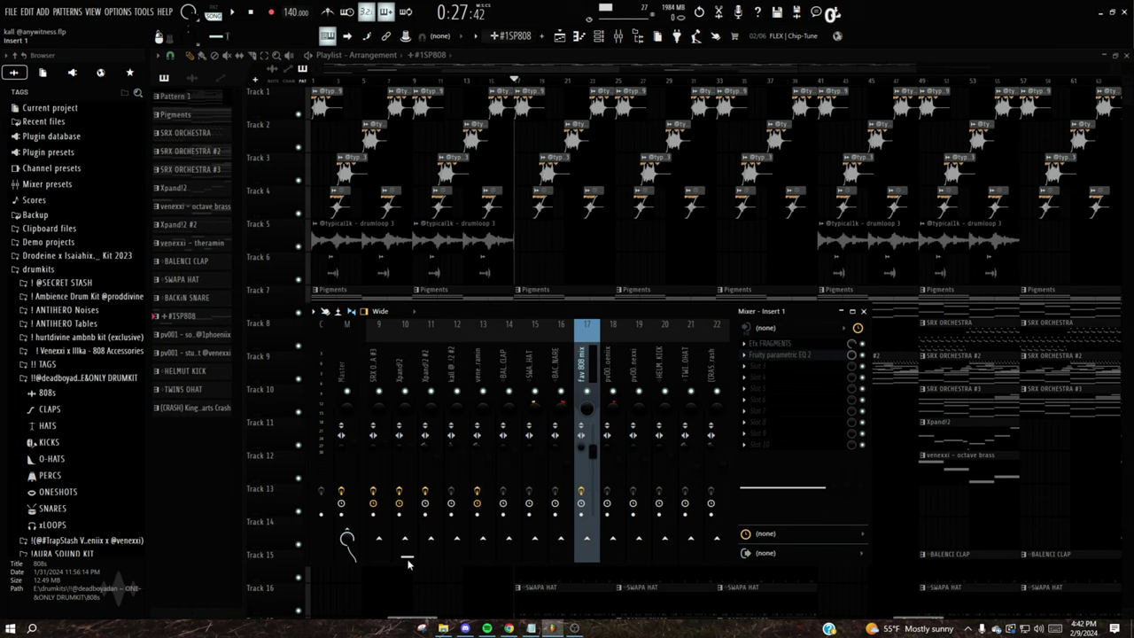